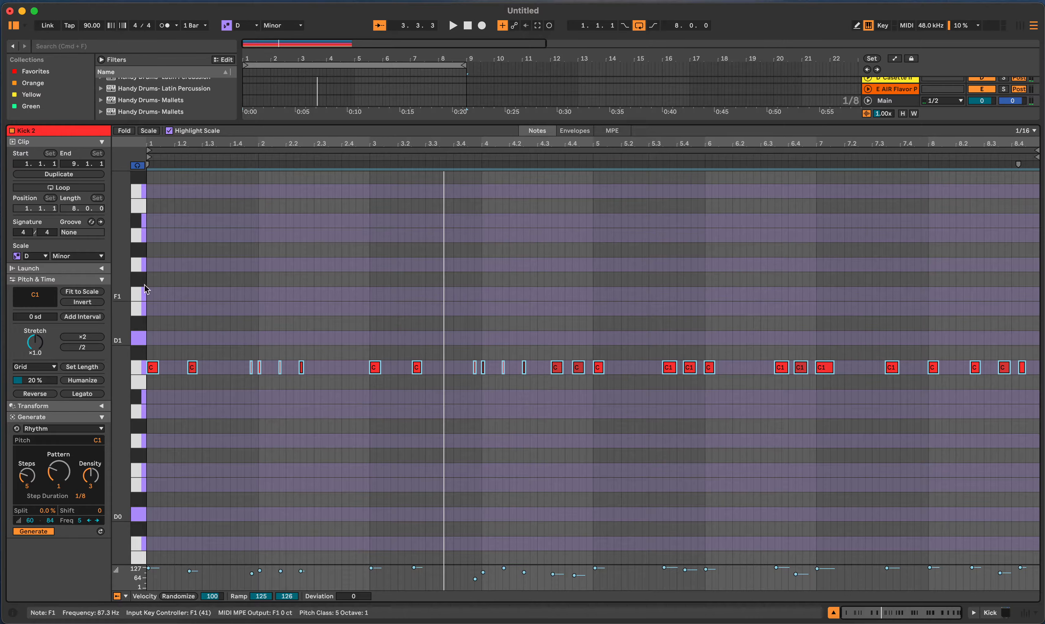
Set the Humanize amount of the selected kick notes to 10% and play back the pattern.
drag(25, 378, 25, 387)
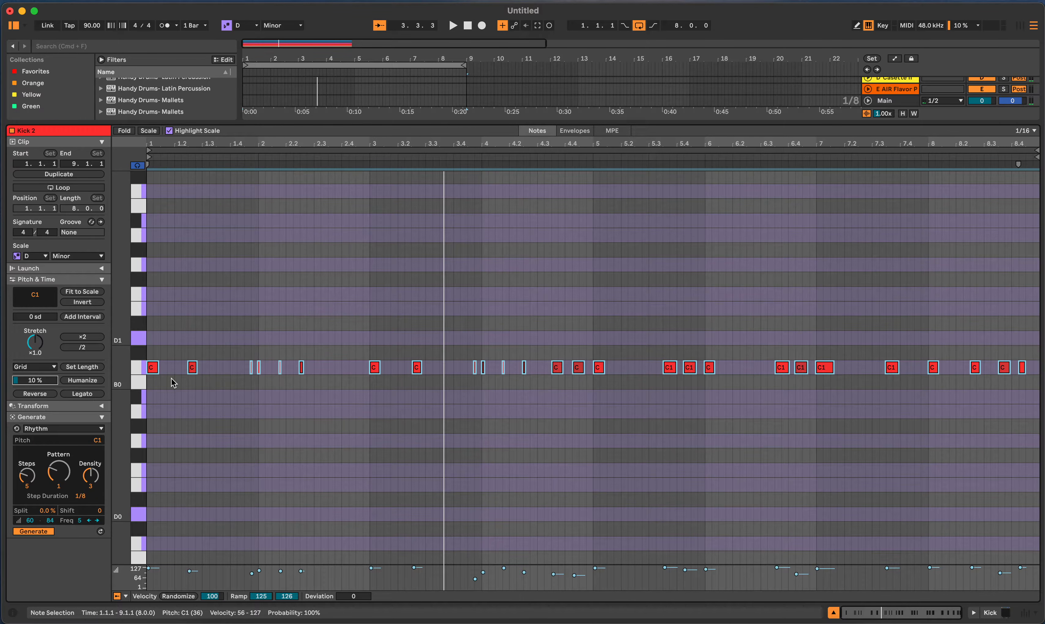
right_click(238, 417)
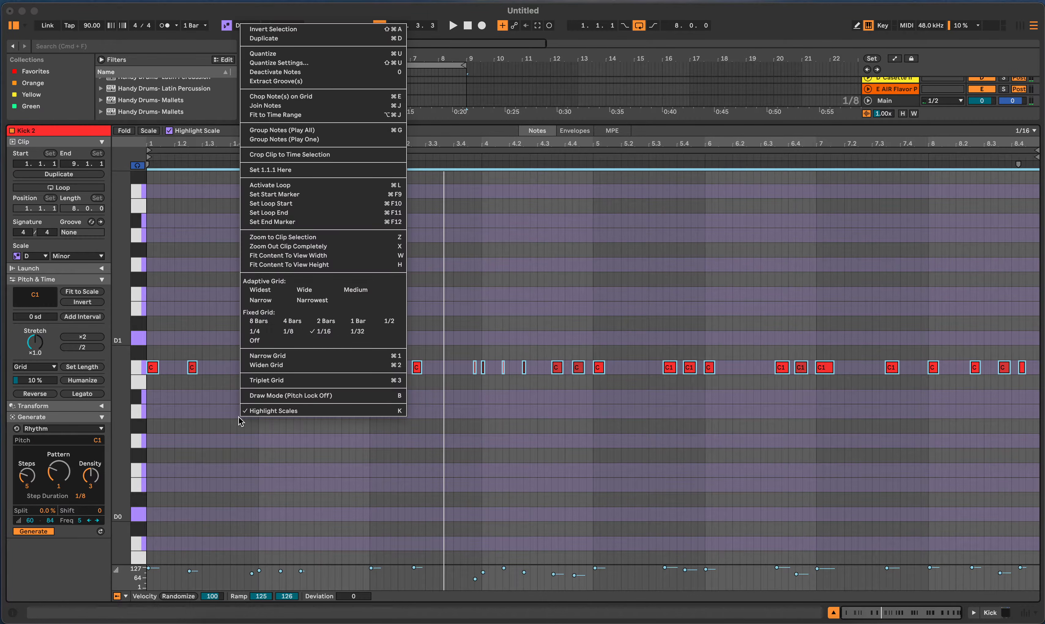
click(217, 408)
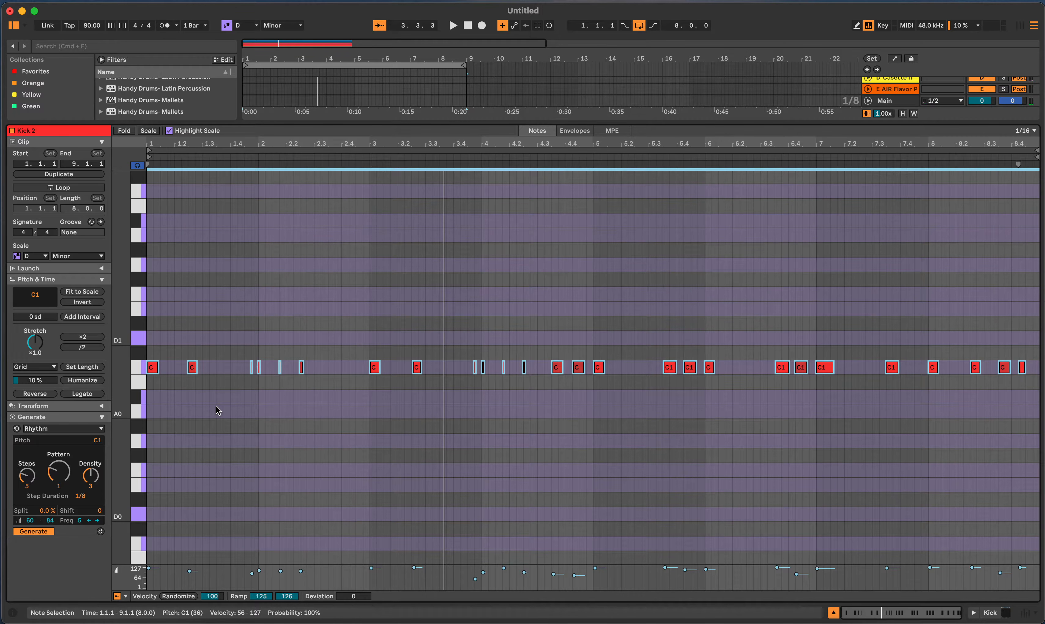
click(468, 25)
key(space)
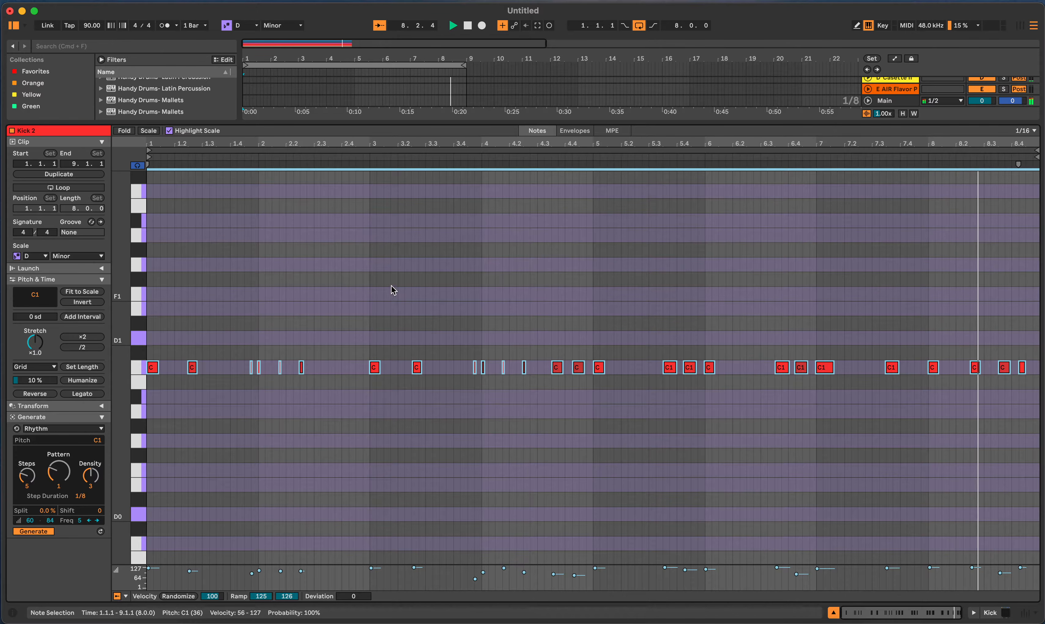
click(446, 163)
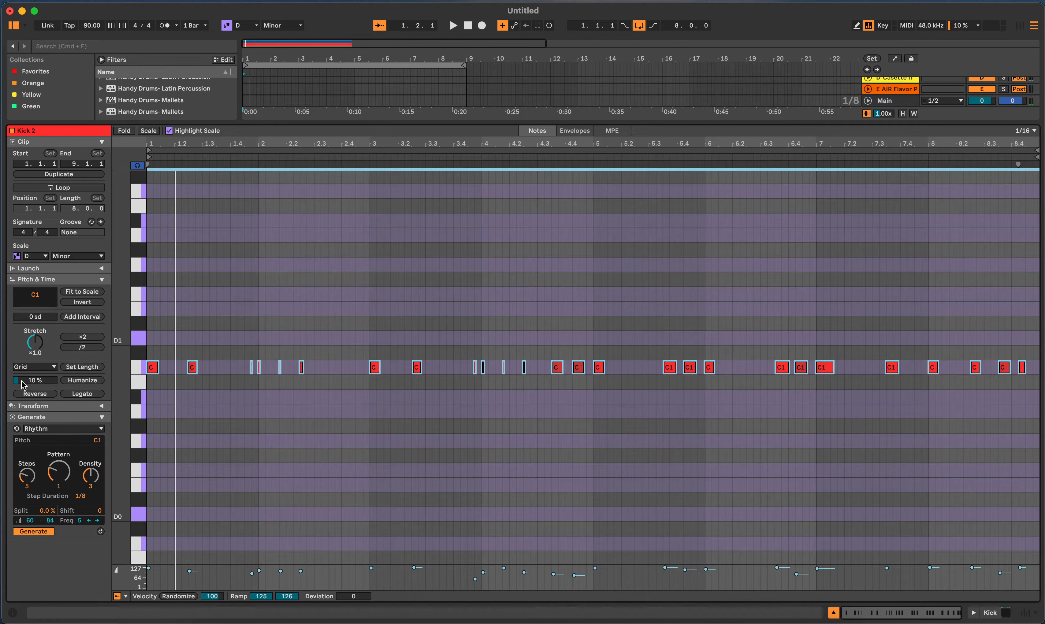
Set the Humanize amount of the kick notes to 20% and listen to the pattern.
drag(22, 382, 24, 384)
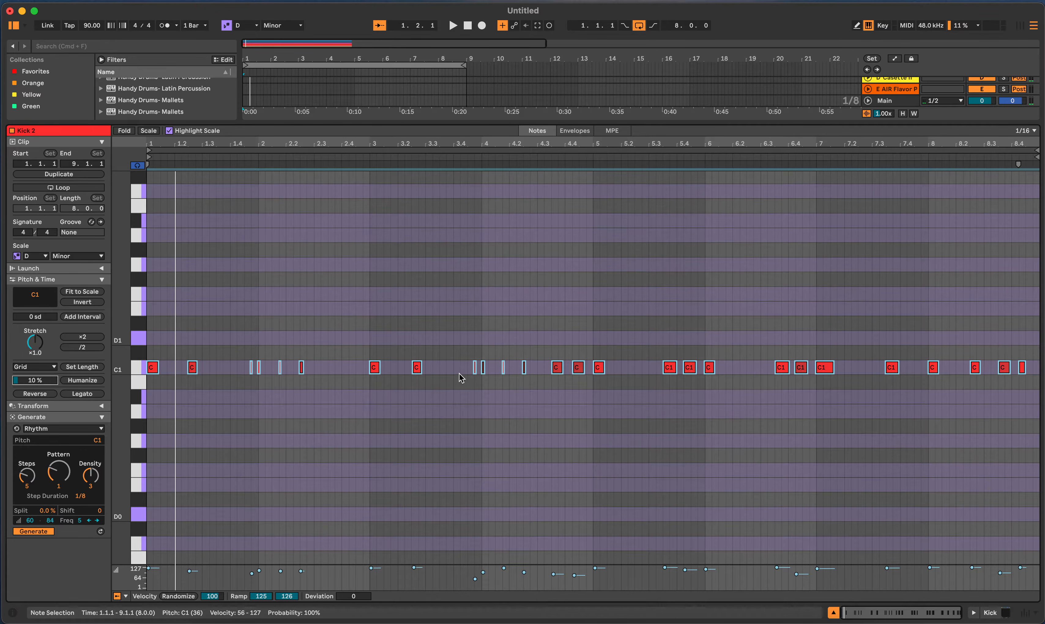
drag(35, 380, 35, 374)
key(space)
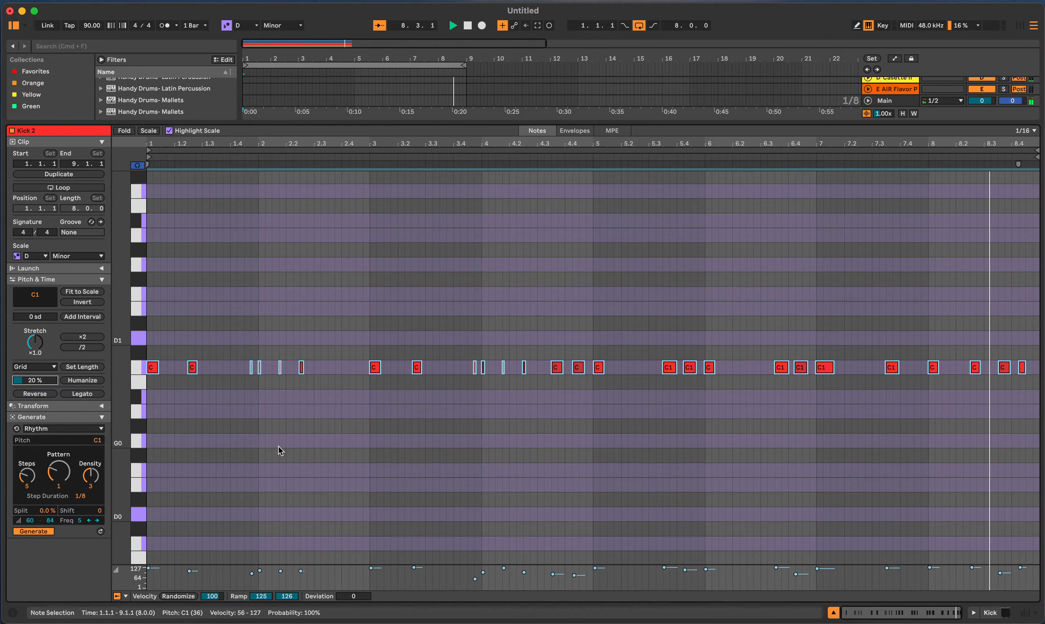
key(space)
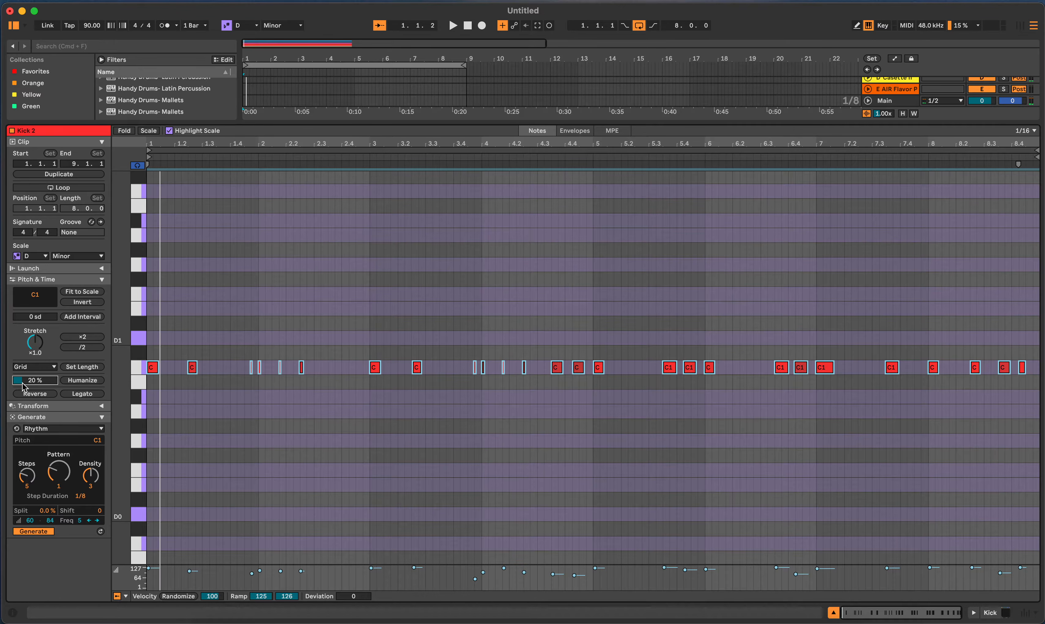
Raise the Humanize amount of the kick notes to 50%, listening to the pattern along the way.
mouse_move(35, 381)
mouse_down()
mouse_move(35, 315)
mouse_move(35, 358)
mouse_up()
key(space)
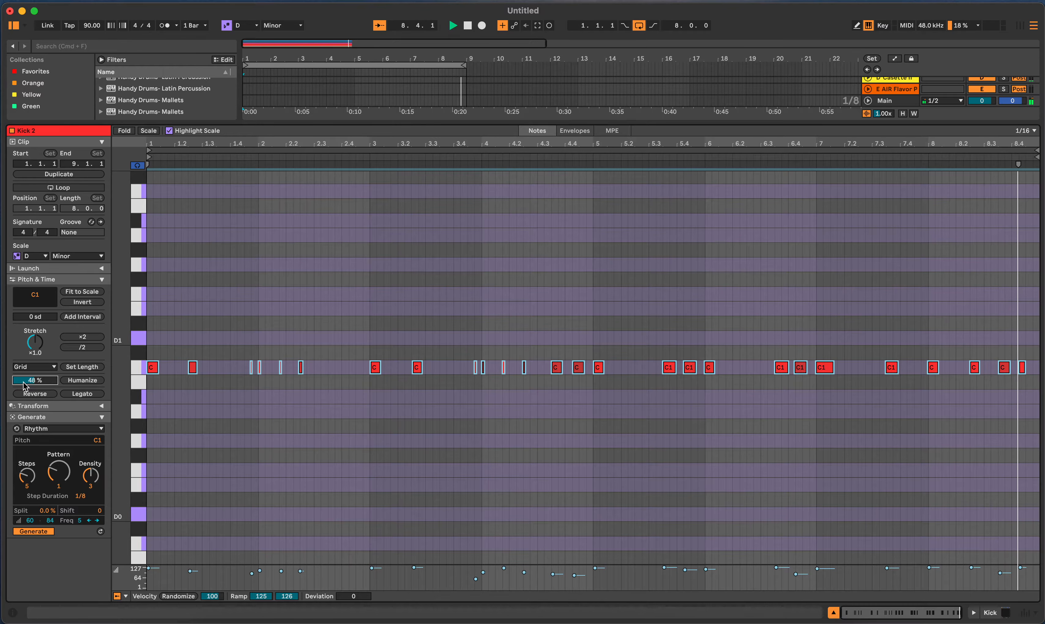
drag(36, 382, 36, 379)
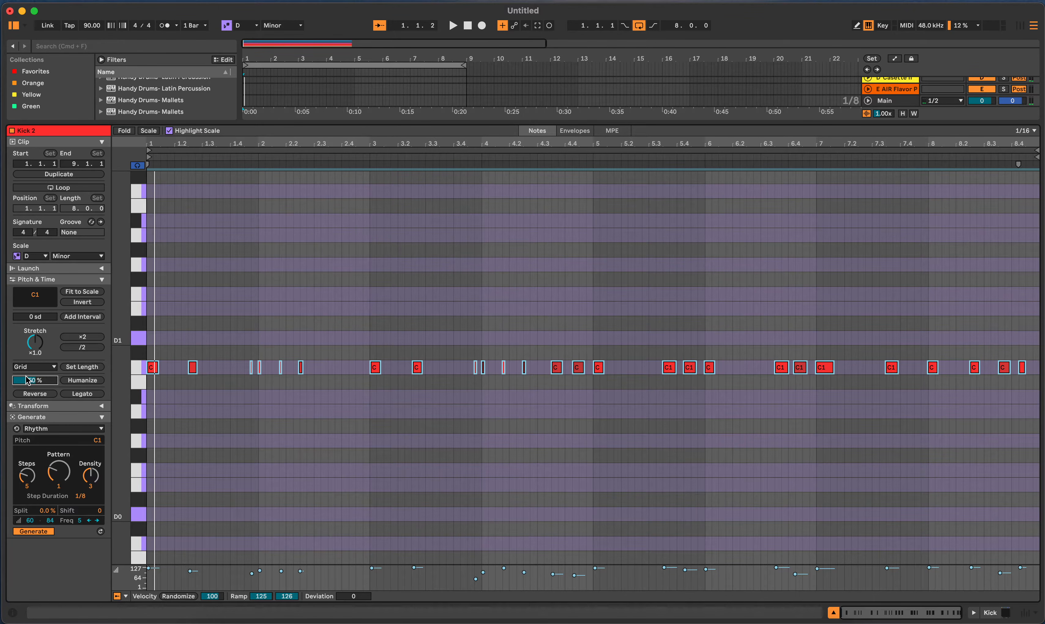
mouse_move(34, 382)
mouse_down()
mouse_move(34, 399)
mouse_move(34, 383)
mouse_up()
Select all notes in the Kick 2 clip, set their velocity deviation to -18 and return to the arrangement.
click(248, 400)
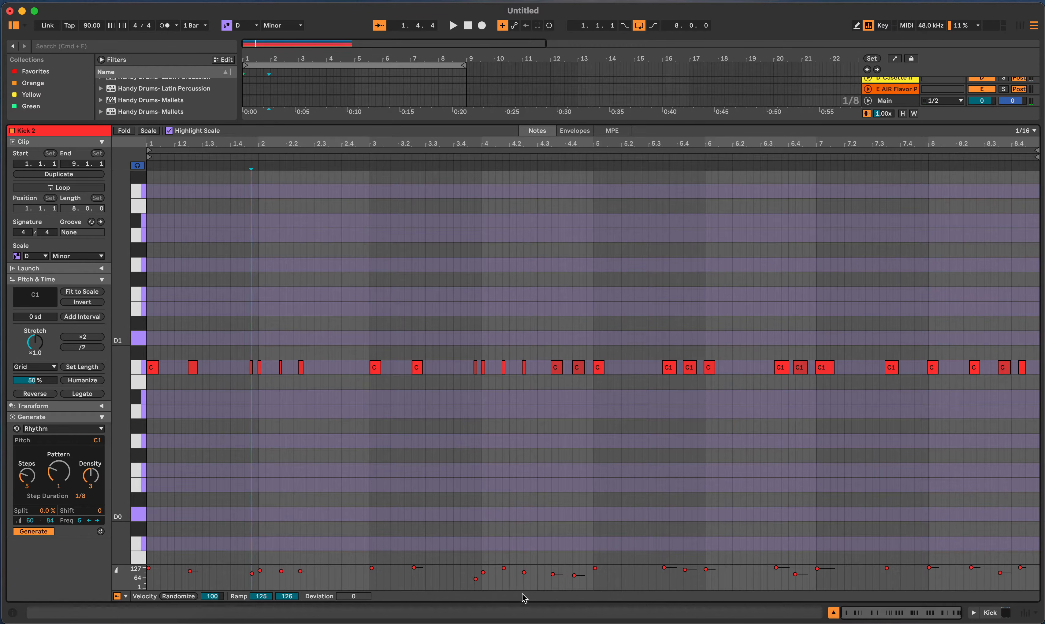
drag(939, 546, 76, 502)
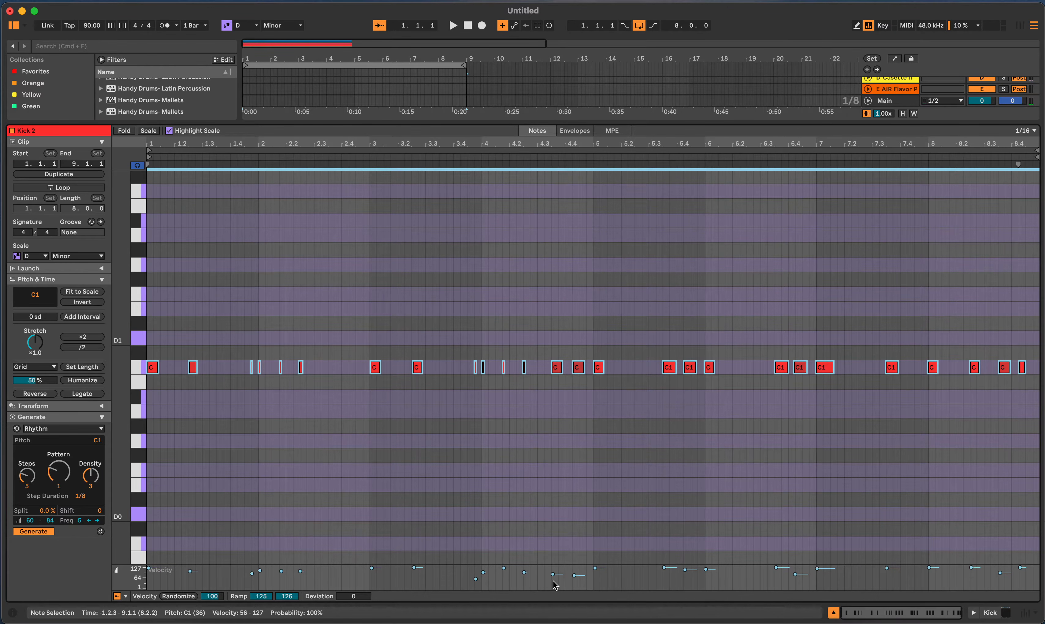
drag(359, 597, 360, 617)
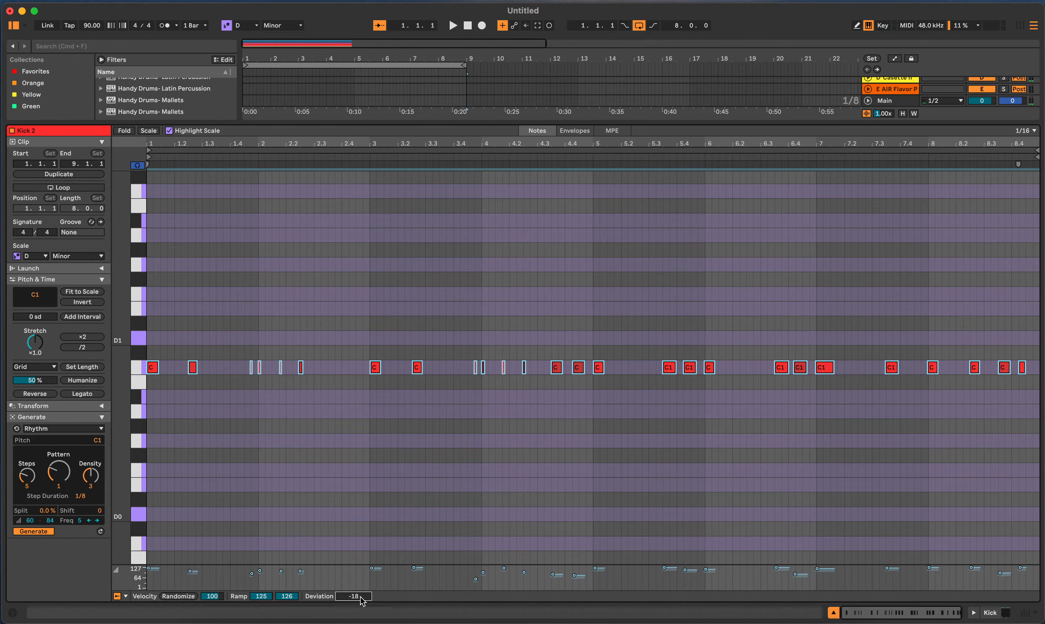
key(shift+Tab)
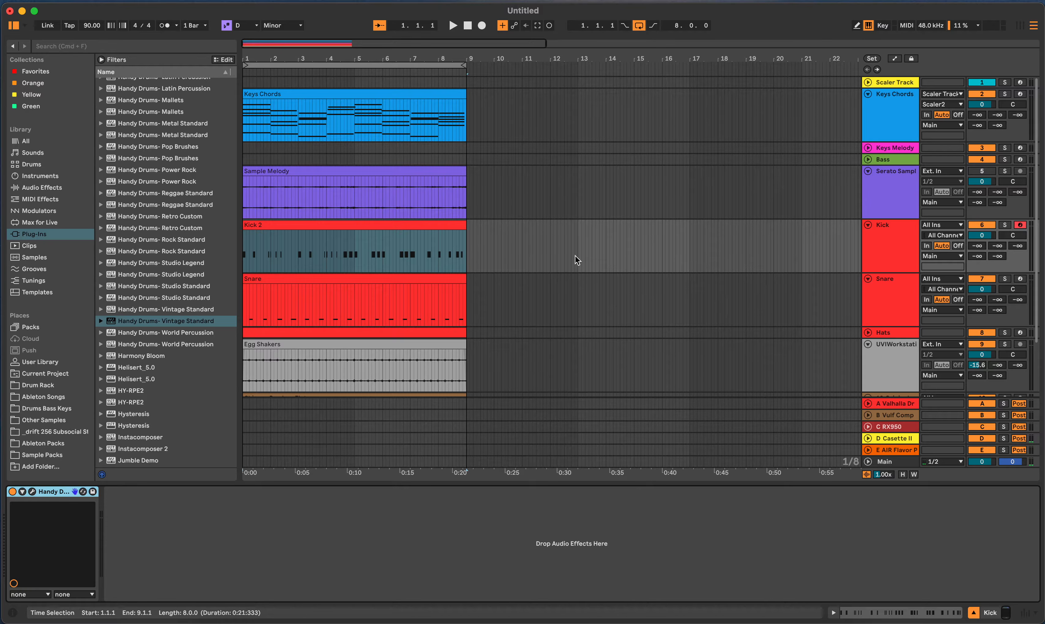
Open the Snare clip's notes to check the velocity deviation, and return to the arrangement.
scroll(564, 170, down, 3)
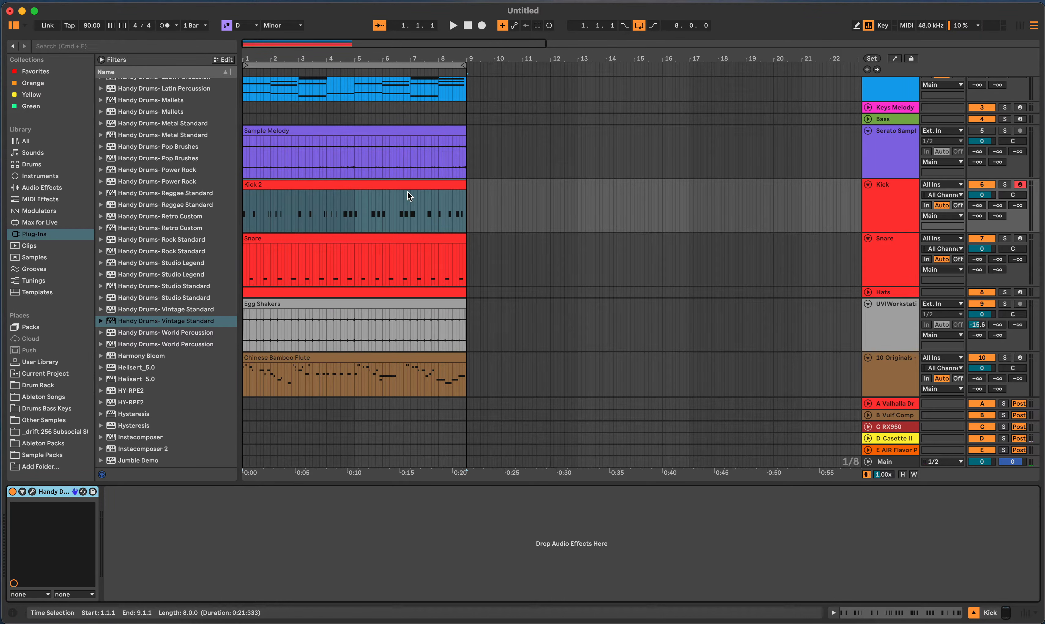
click(448, 187)
double_click(422, 240)
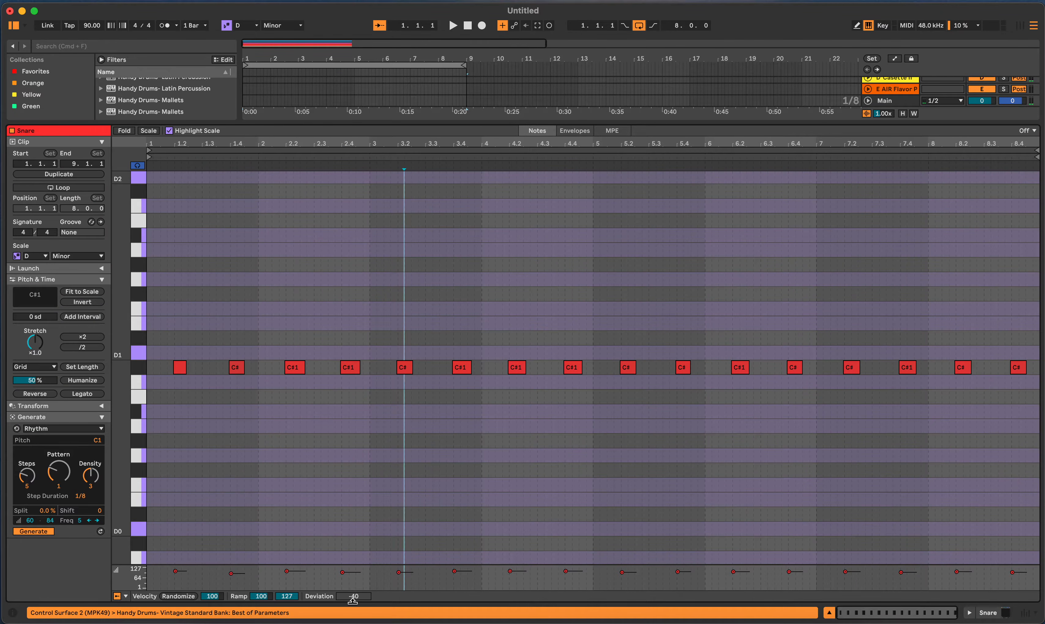
key(shift+Tab)
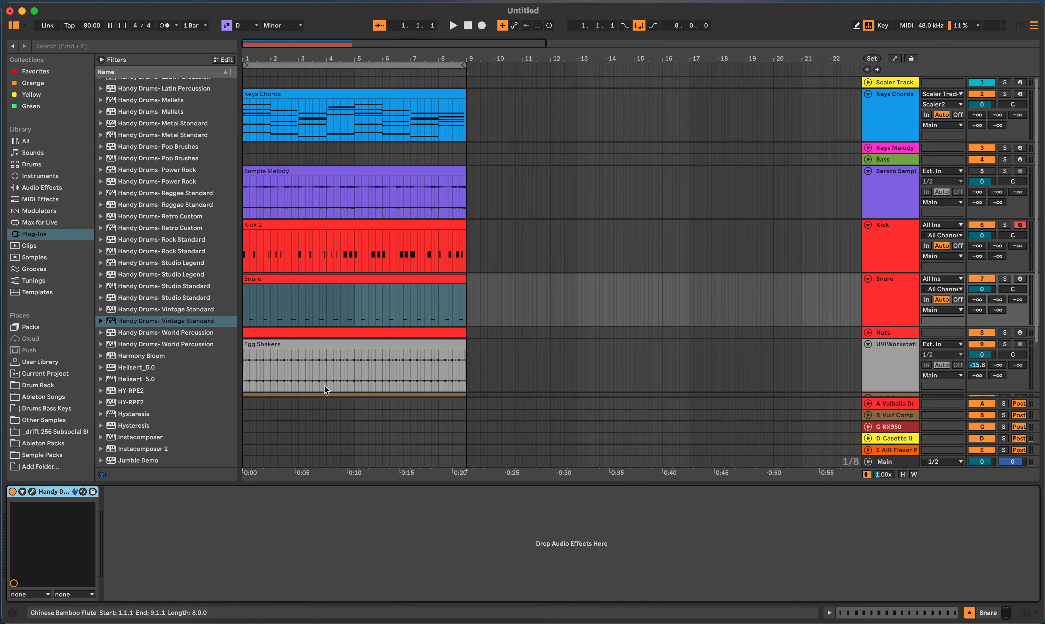
Duplicate the Kick, Snare, Hats and Egg Shakers clips so that they continue from bar 9.
drag(470, 236, 222, 334)
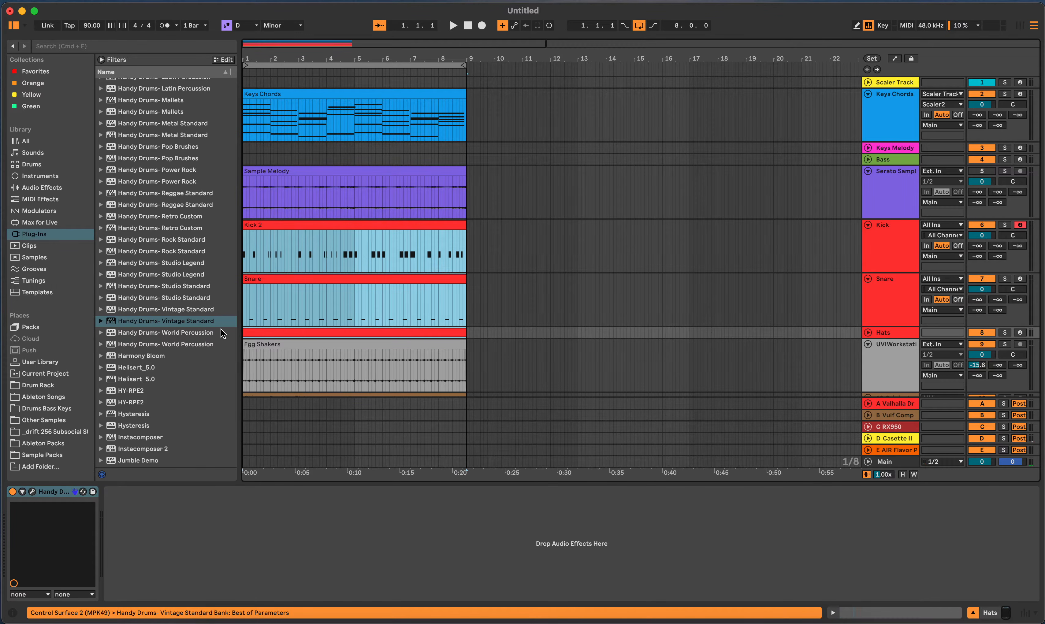
key(super+d)
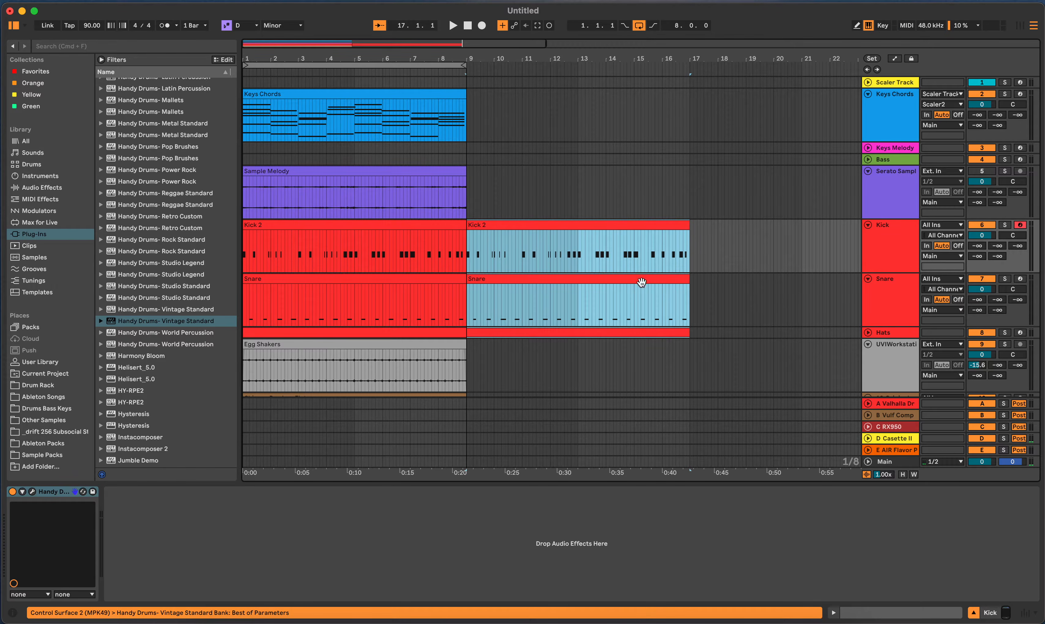
click(444, 346)
key(super+d)
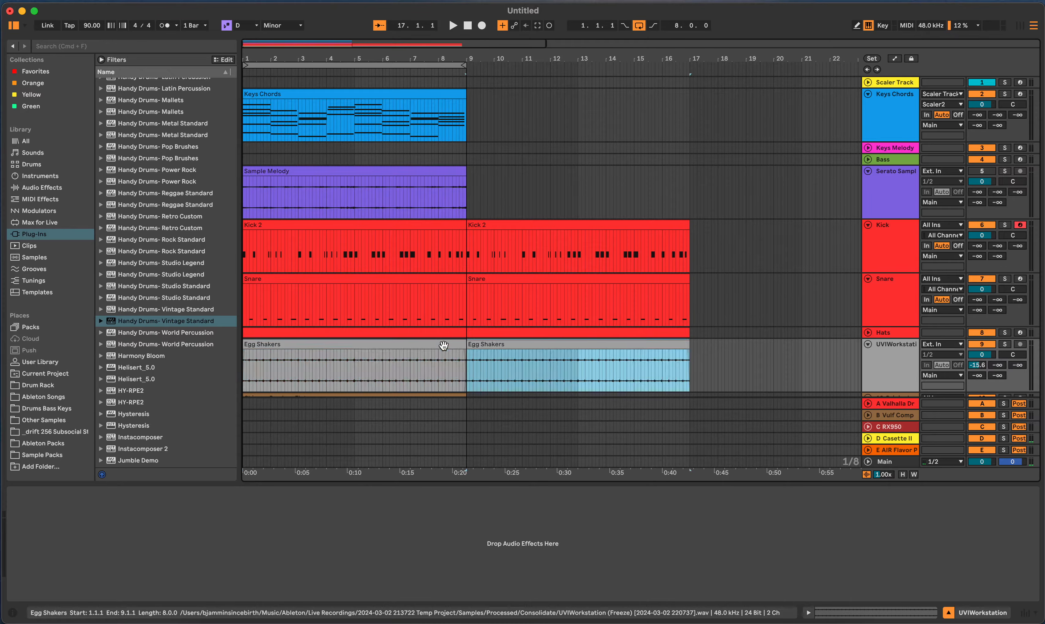
Duplicate the Keys Chords and Sample Melody clips from bar 9 and extend the arrangement loop to 16 bars.
click(468, 96)
click(473, 100)
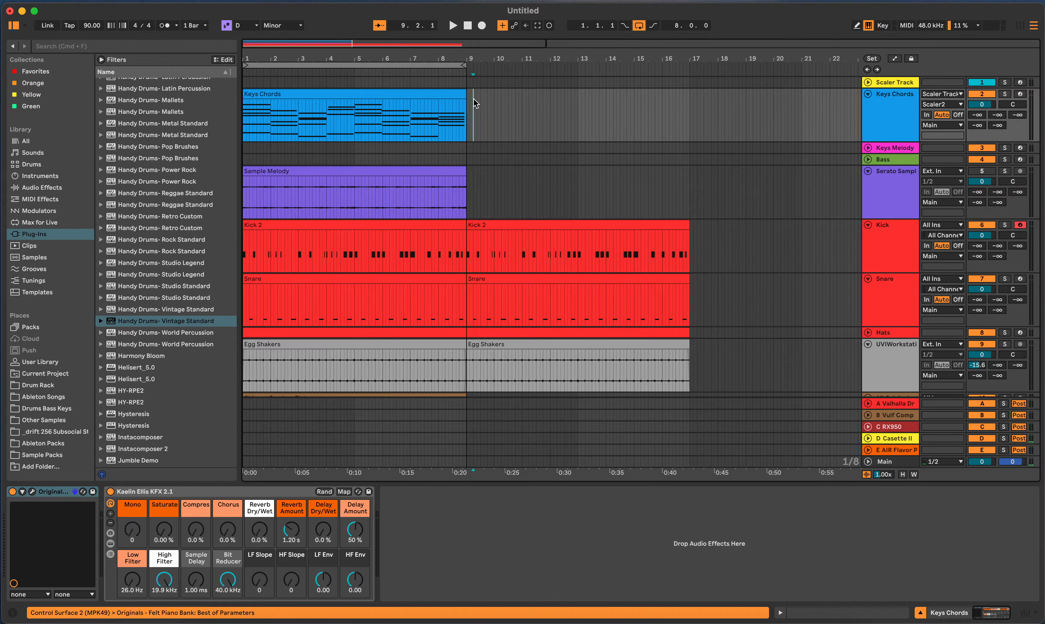
drag(464, 98, 225, 202)
key(super+d)
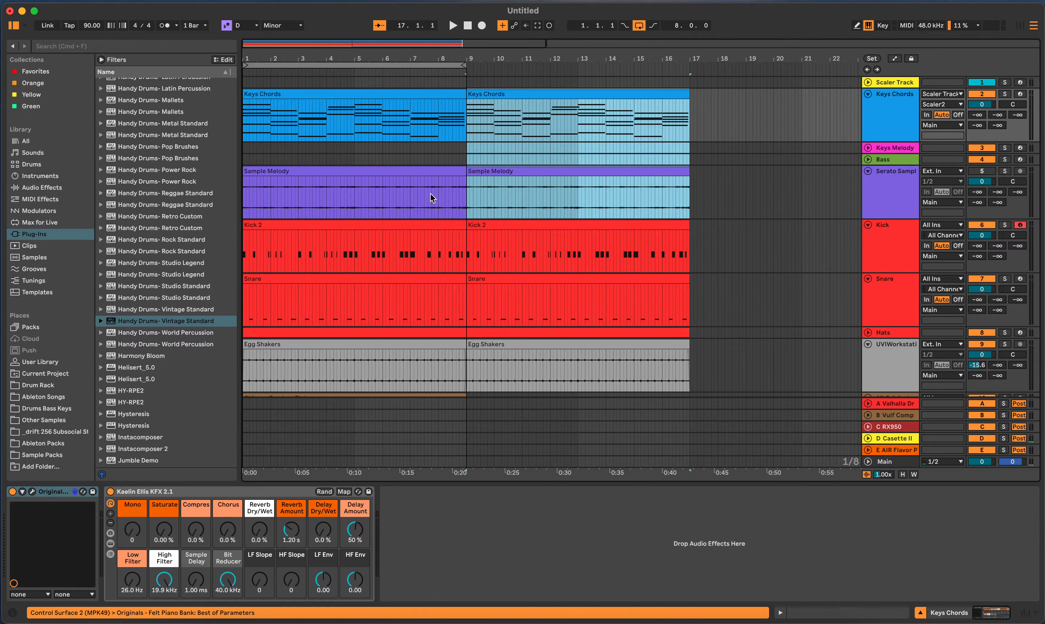
click(760, 143)
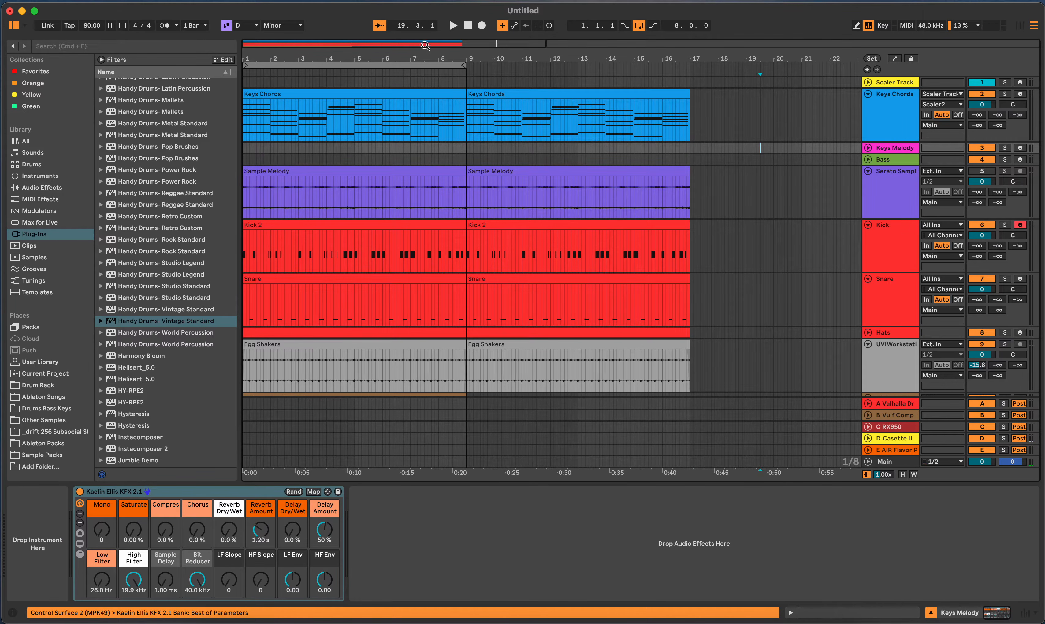
drag(464, 65, 689, 65)
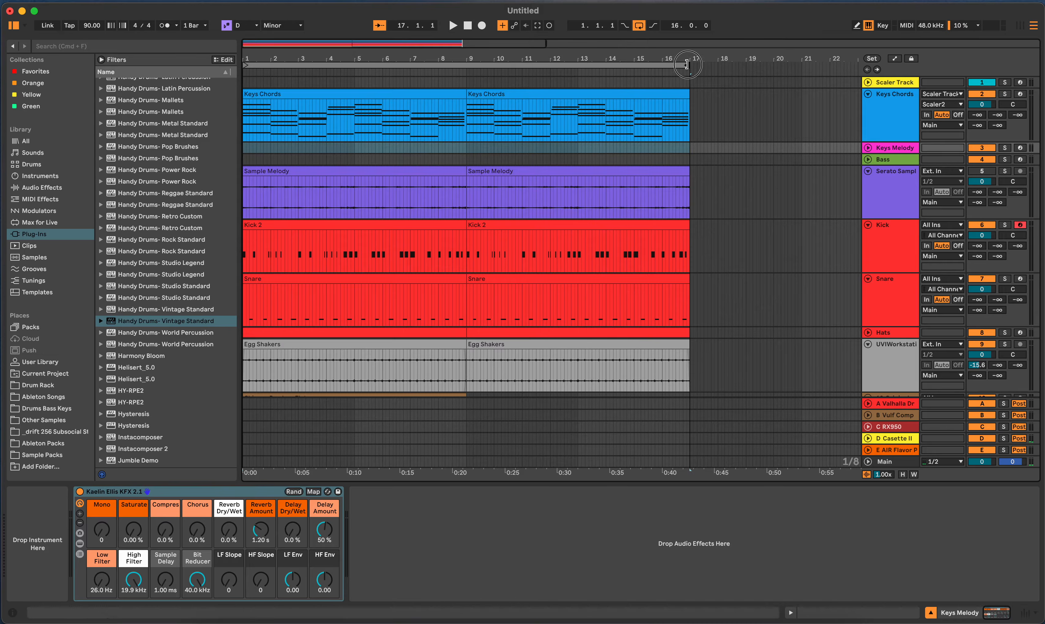
Examine the Chinese Bamboo Flute clip's notes, return to the arrangement and select the clip.
scroll(667, 182, down, 2)
scroll(667, 182, down, 1)
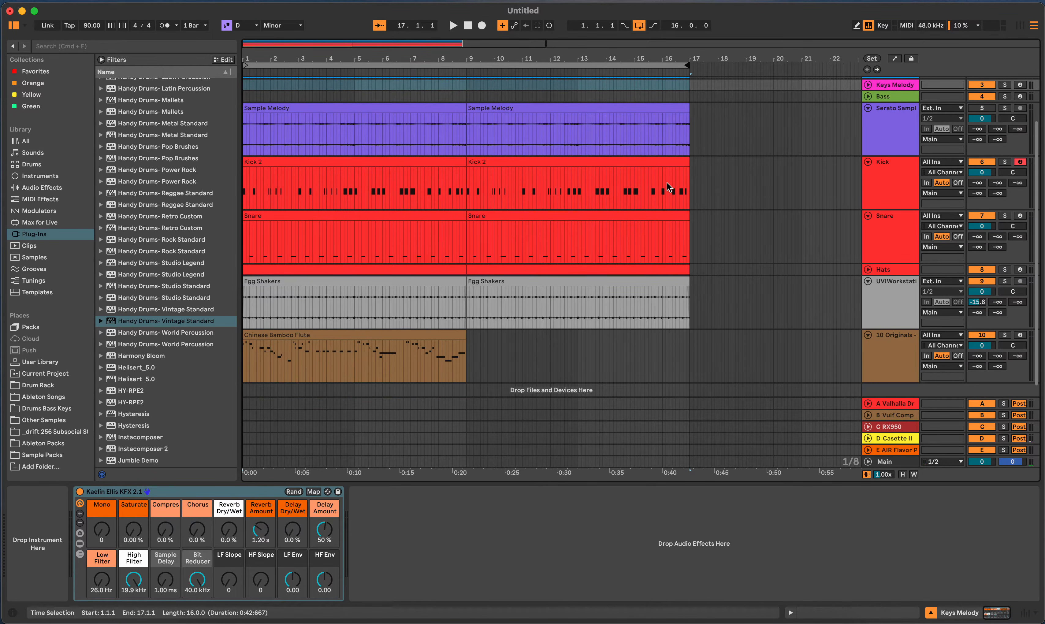
click(343, 338)
double_click(342, 337)
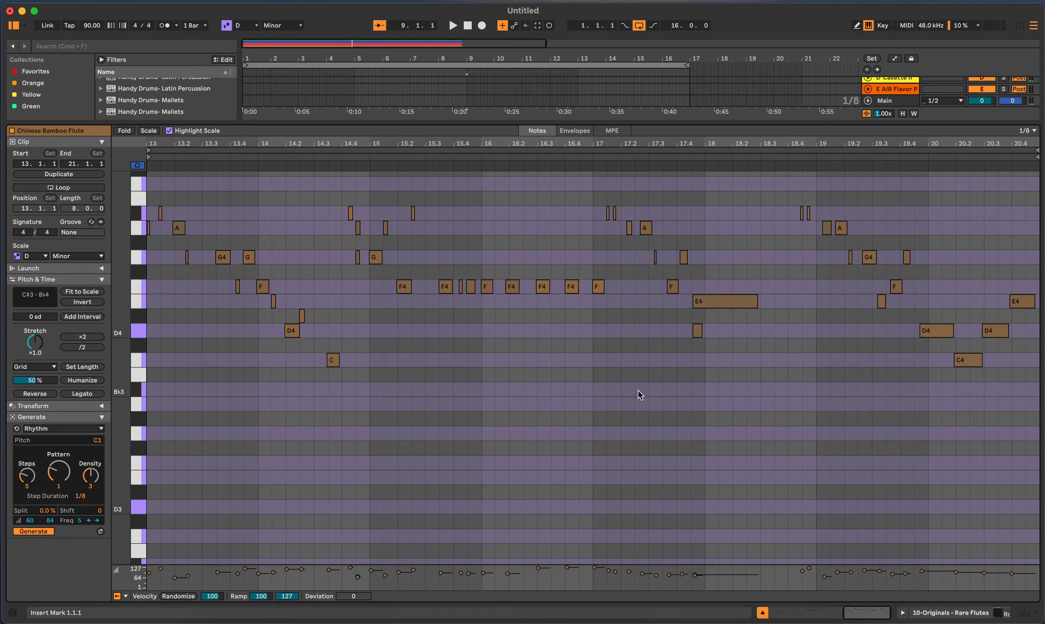
key(shift+Tab)
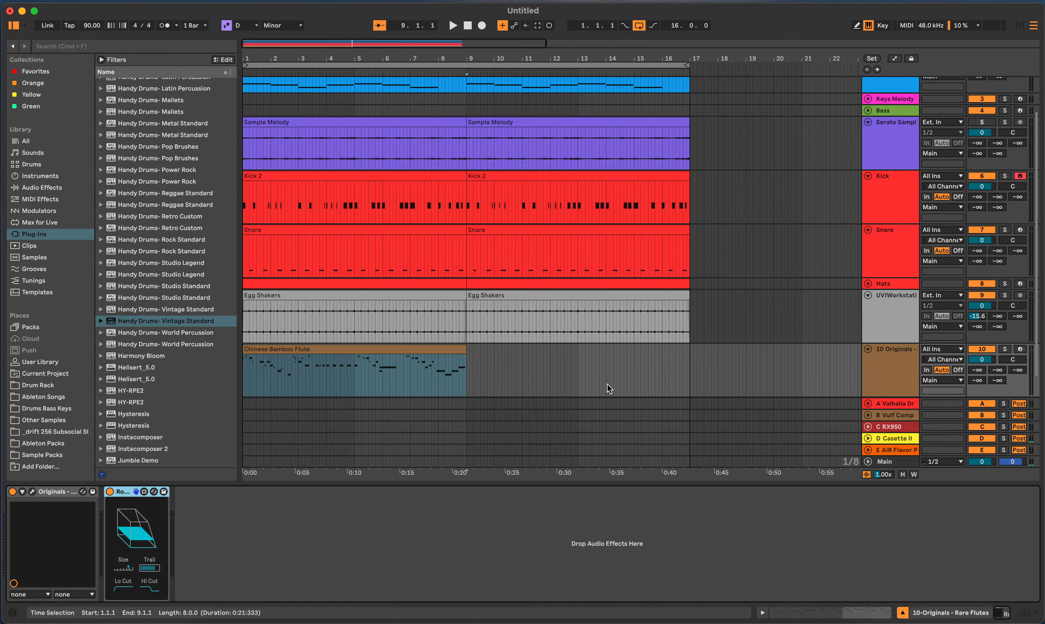
click(394, 349)
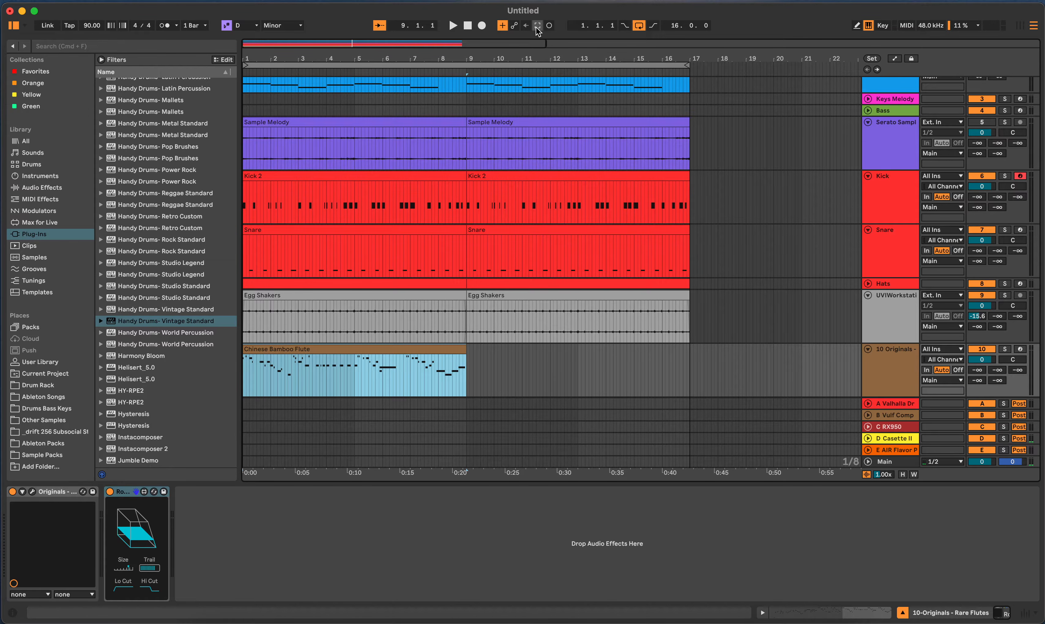
scroll(581, 230, up, 1)
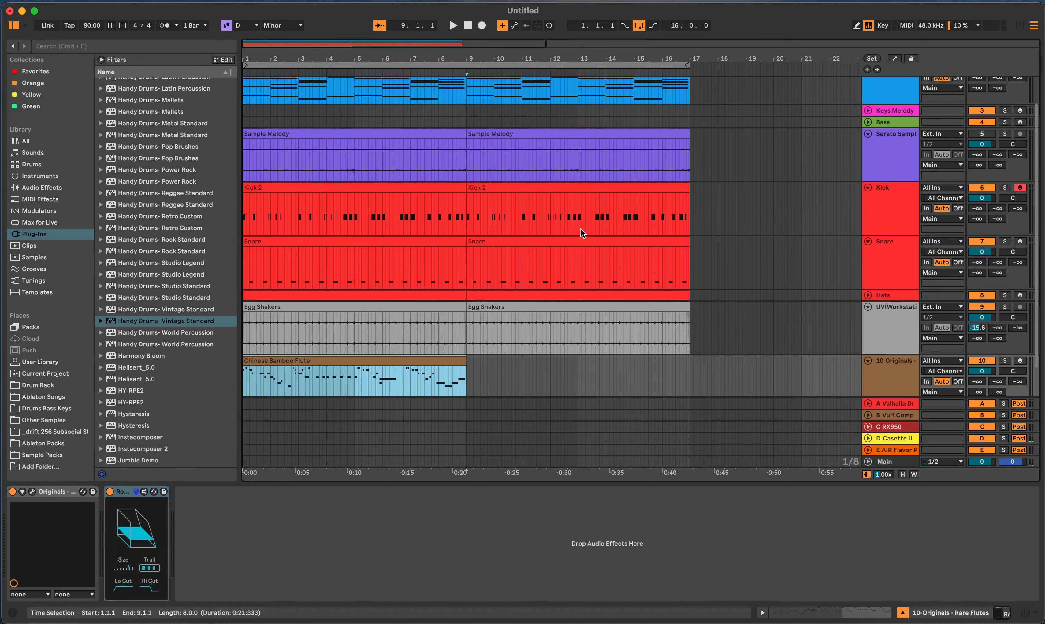
scroll(581, 231, up, 3)
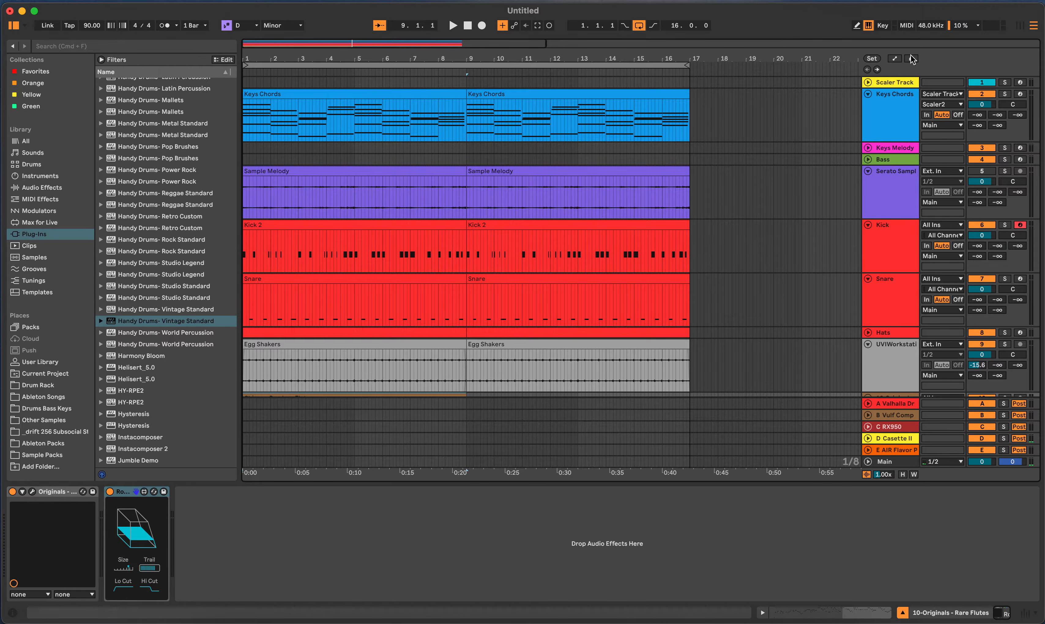
Arm the Bass track for recording.
click(1020, 160)
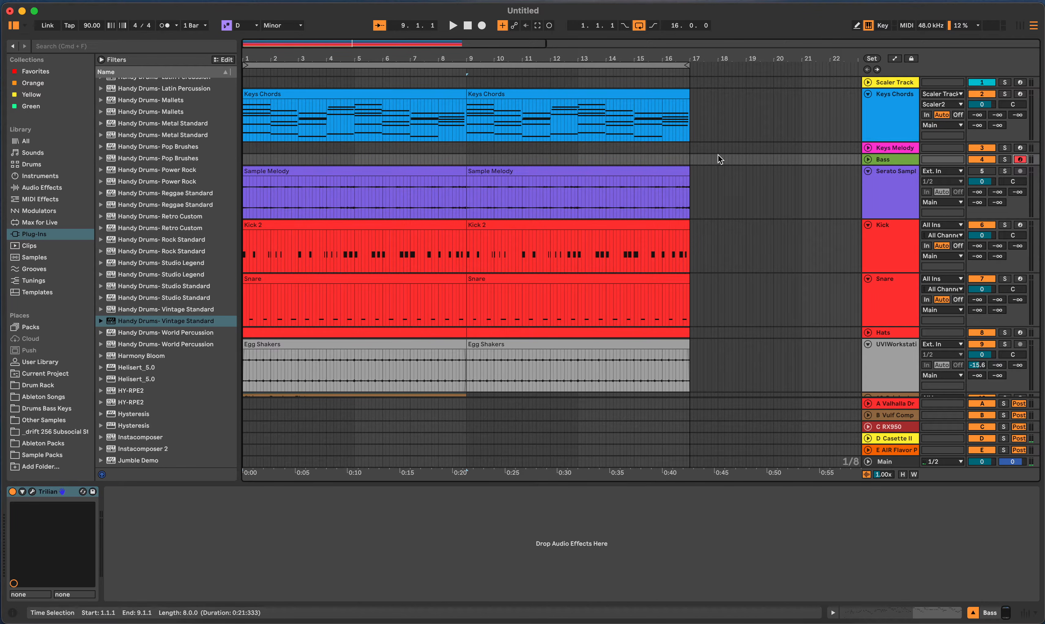
scroll(575, 212, down, 5)
scroll(575, 212, up, 3)
scroll(575, 213, up, 1)
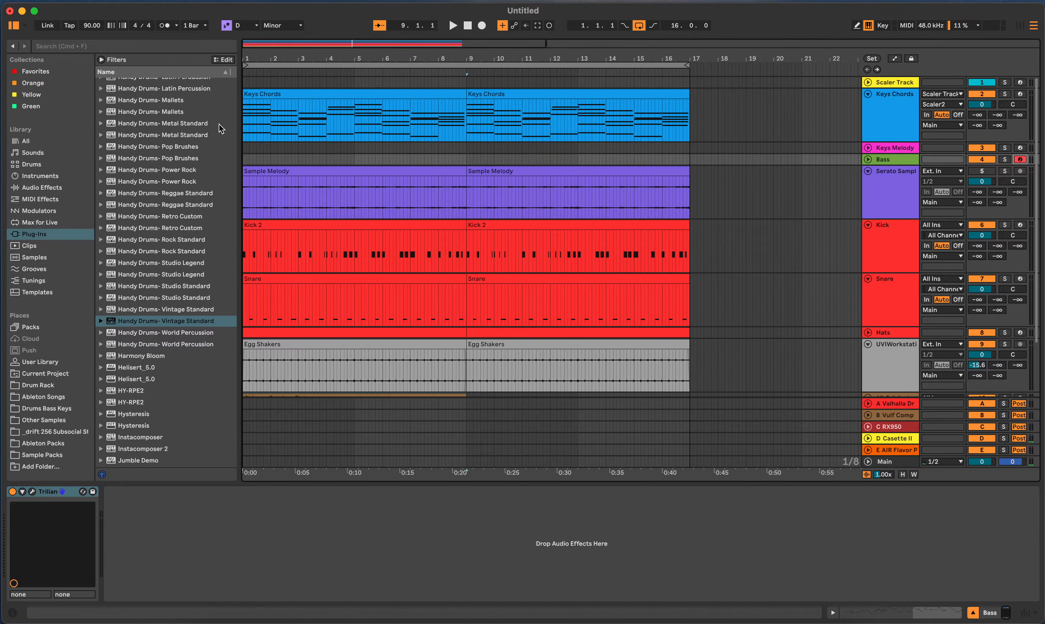
Open the first Kick 2 clip to look at its Generate rhythm settings, and return to the arrangement.
double_click(395, 240)
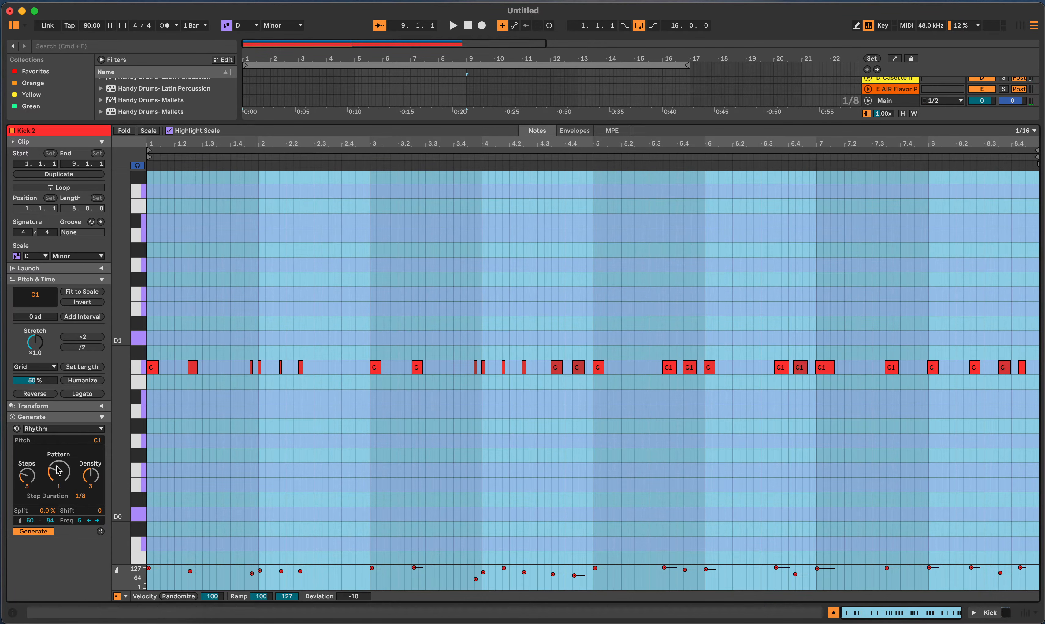
click(101, 418)
key(shift+Tab)
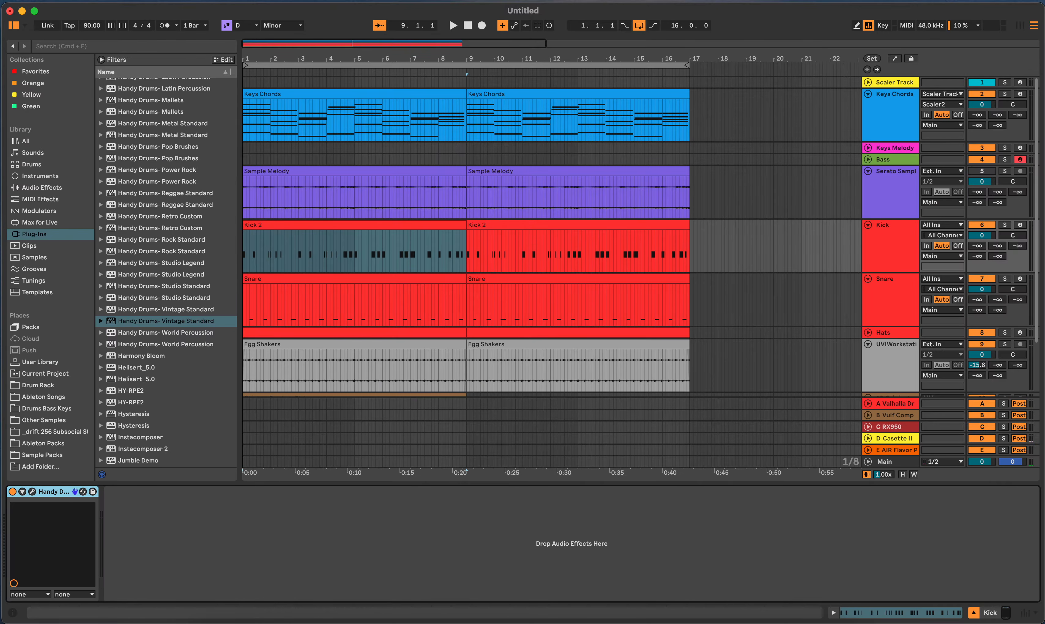
Unfold the Hats track to show its clips in full.
click(868, 332)
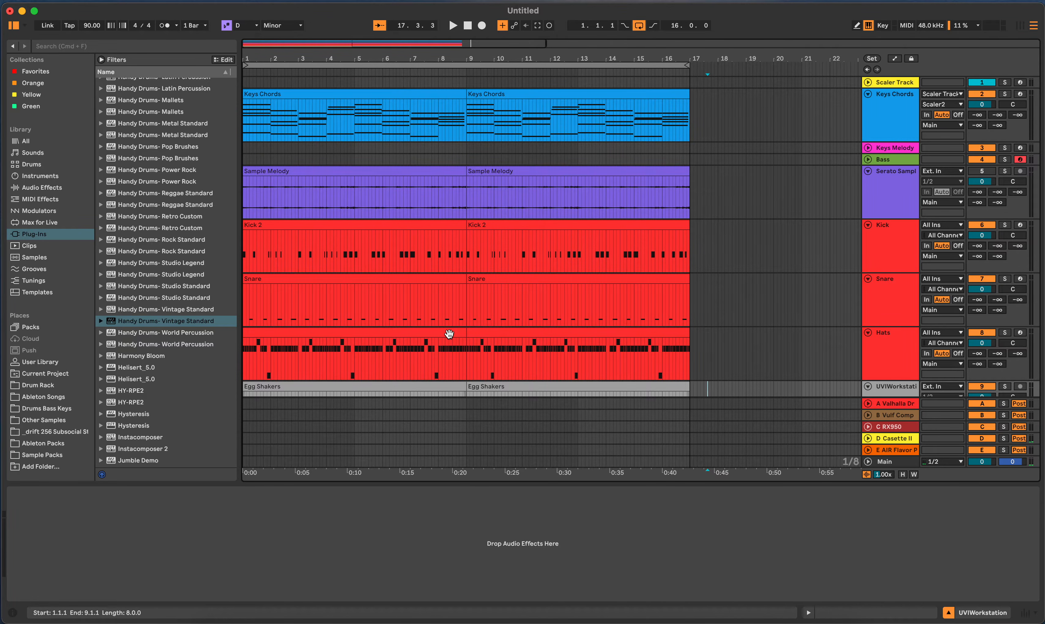
Open the first Hats clip, show its Generate rhythm settings and audition the G1, G#1 and D#1 note lanes.
double_click(449, 334)
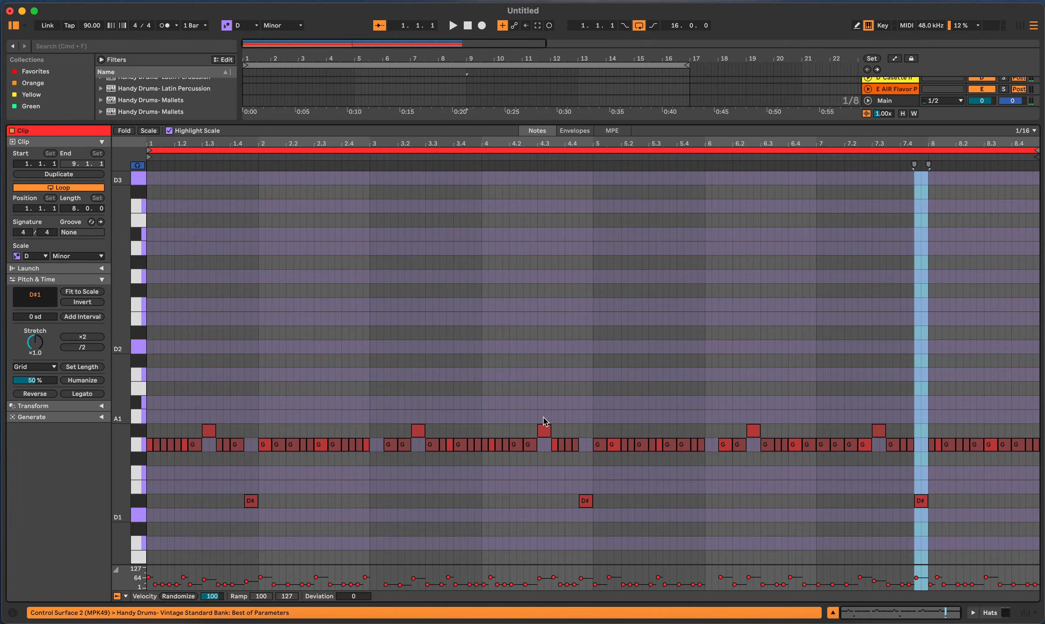
click(524, 488)
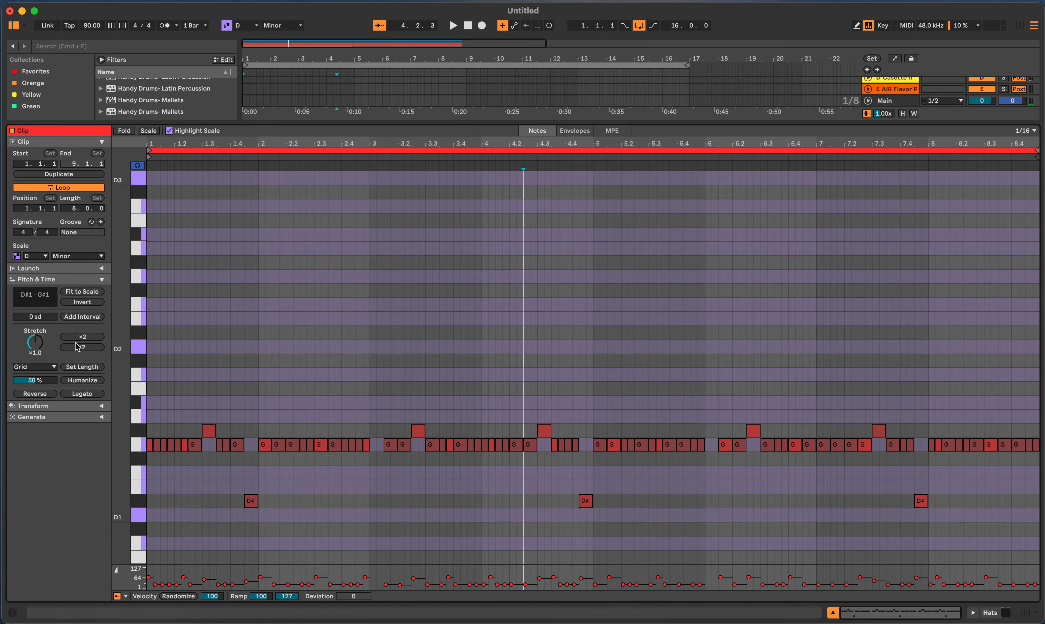
click(102, 418)
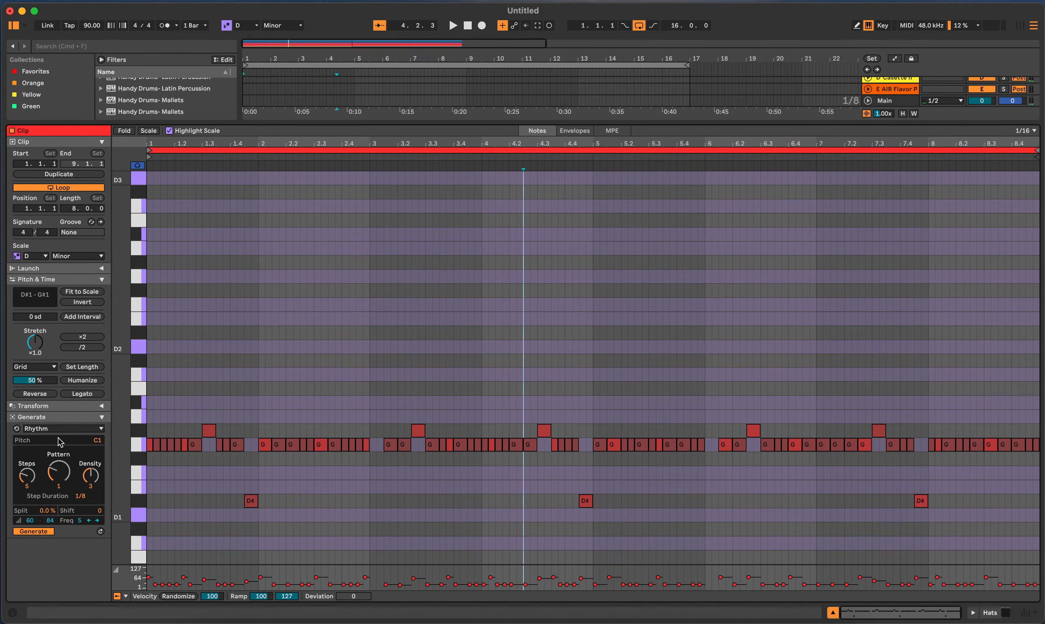
click(135, 448)
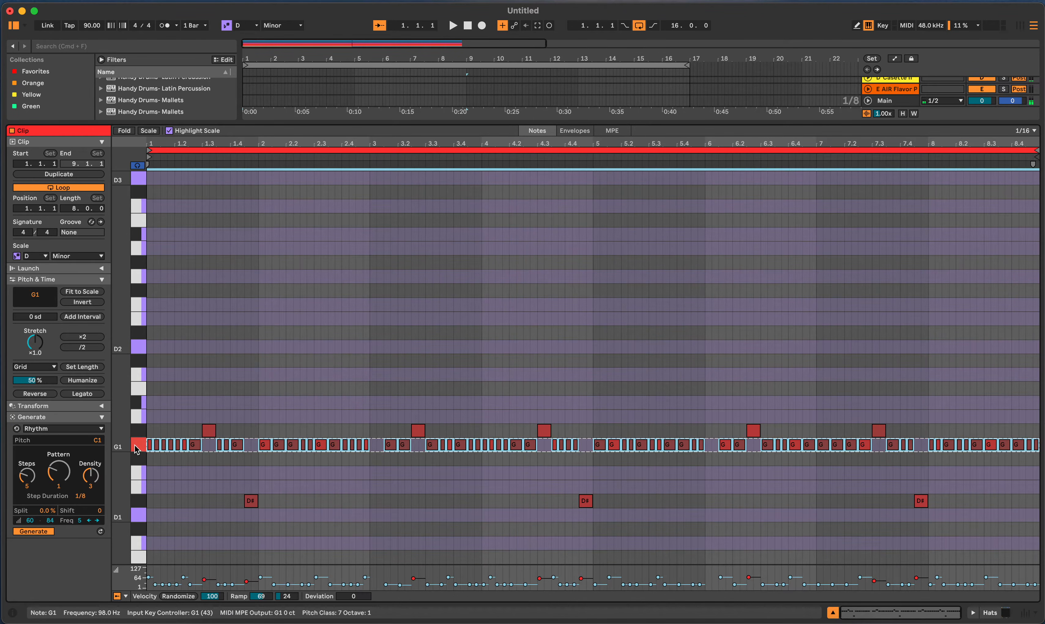
click(136, 430)
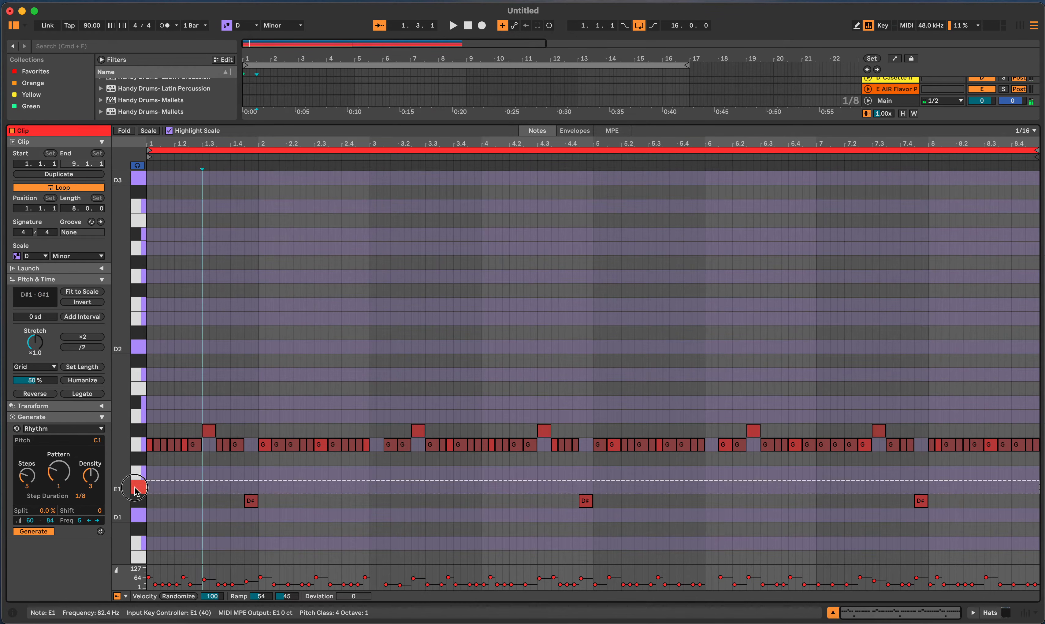
click(135, 501)
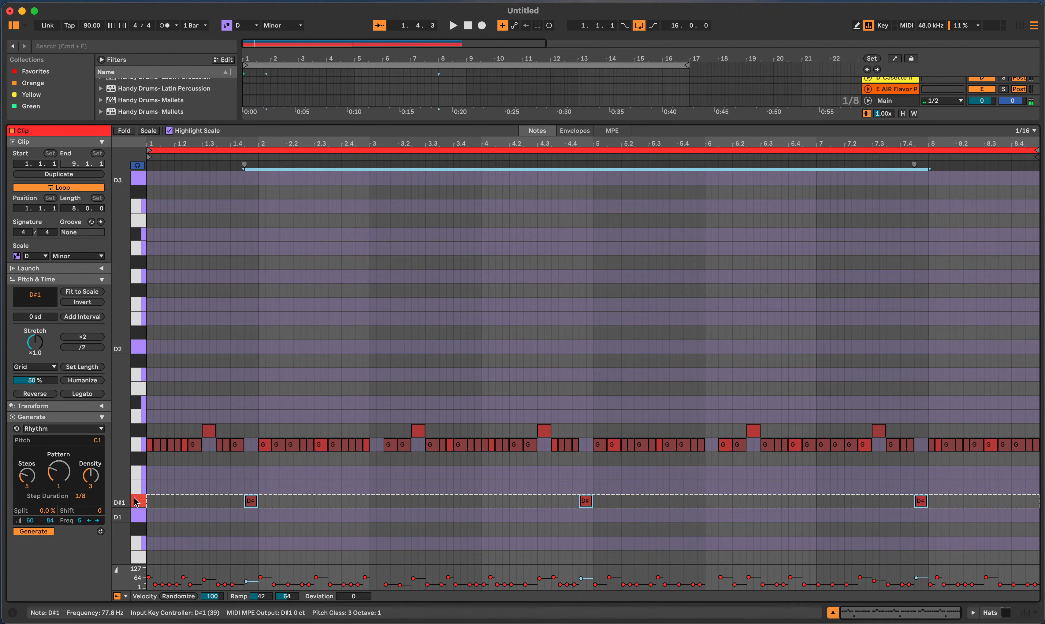
click(138, 433)
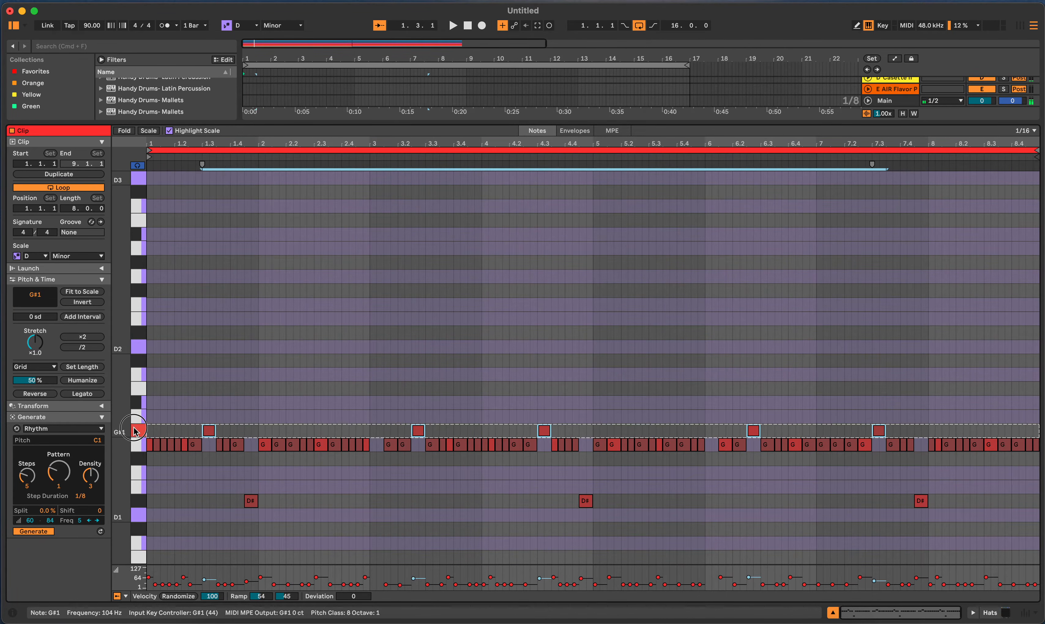
click(140, 500)
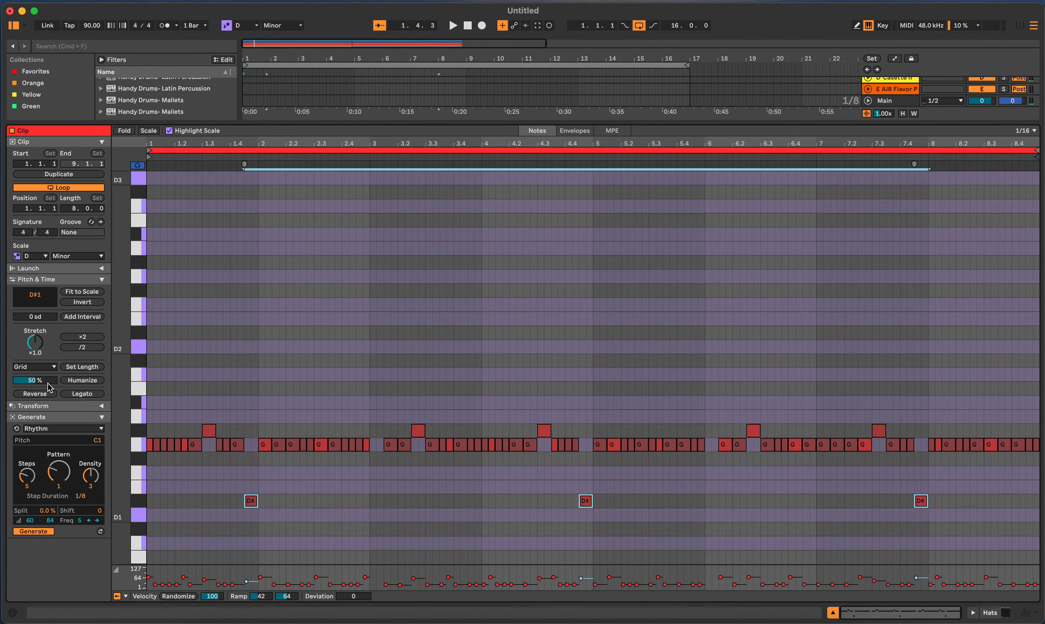
Humanize the G1, G#1 and D#1 notes of the first Hats clip lane by lane with the amount set to 30%.
click(131, 444)
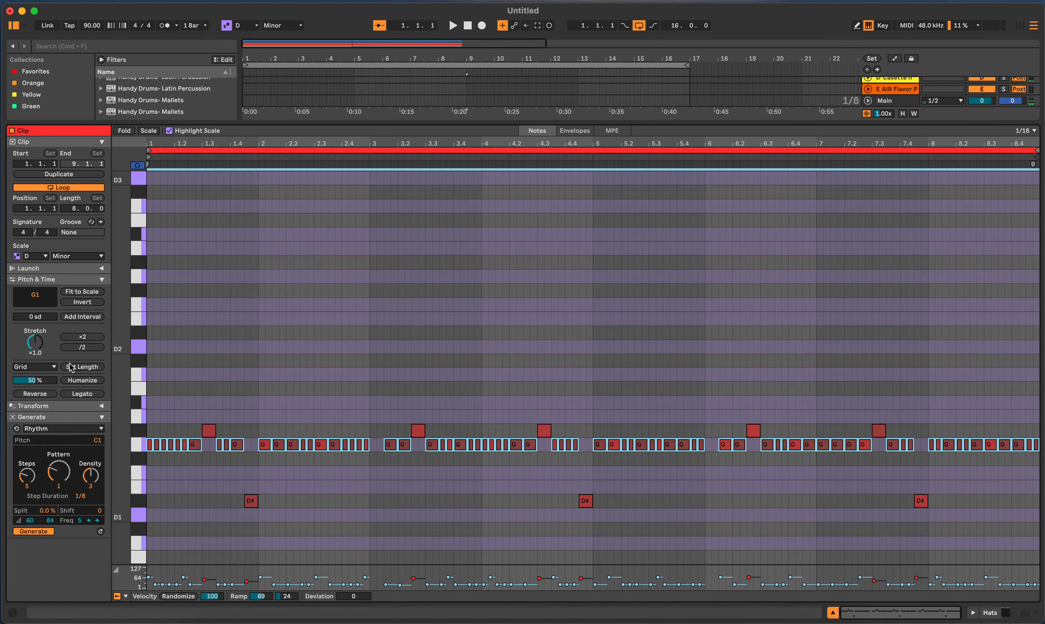
drag(39, 381, 38, 416)
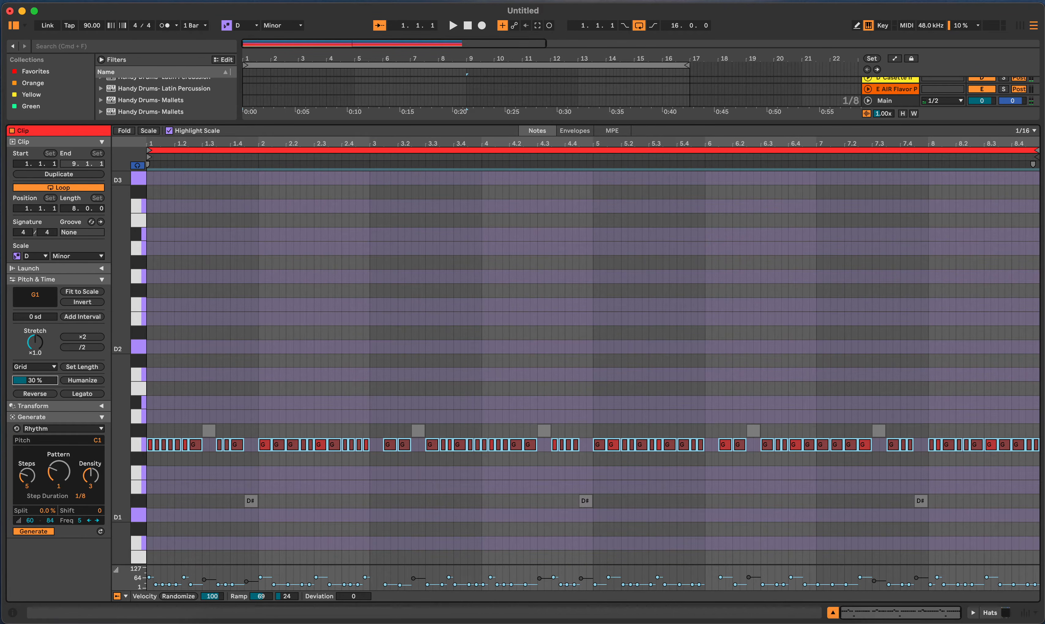
click(132, 430)
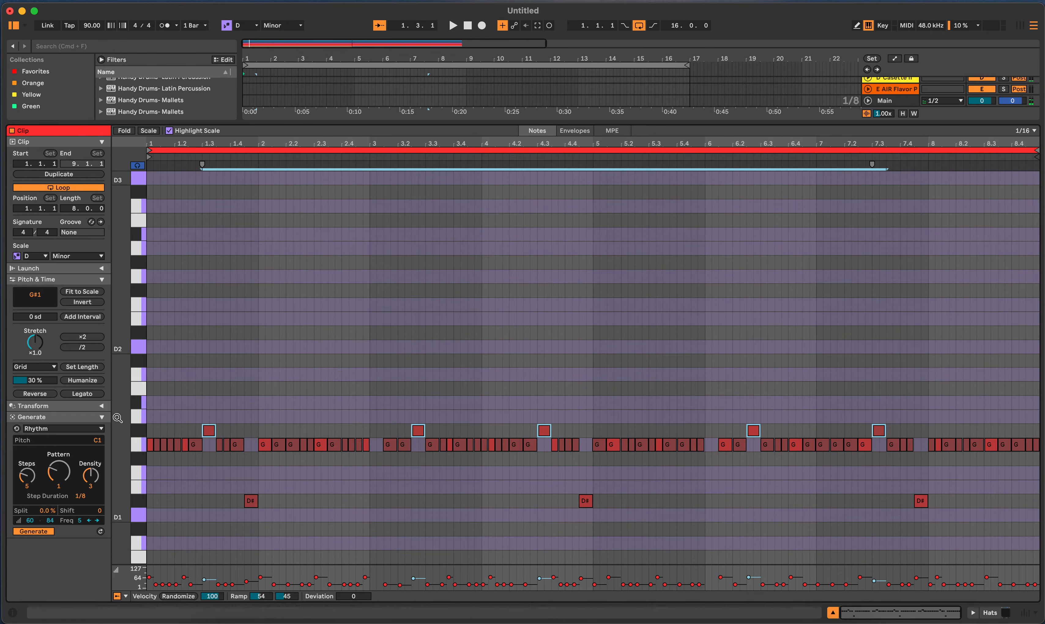
click(36, 381)
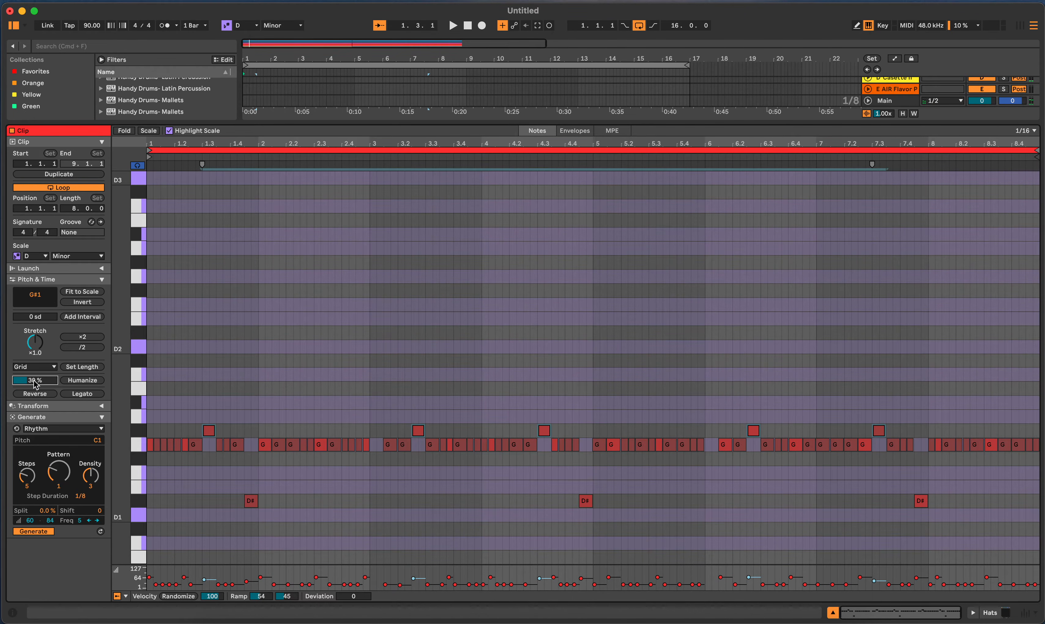
click(87, 381)
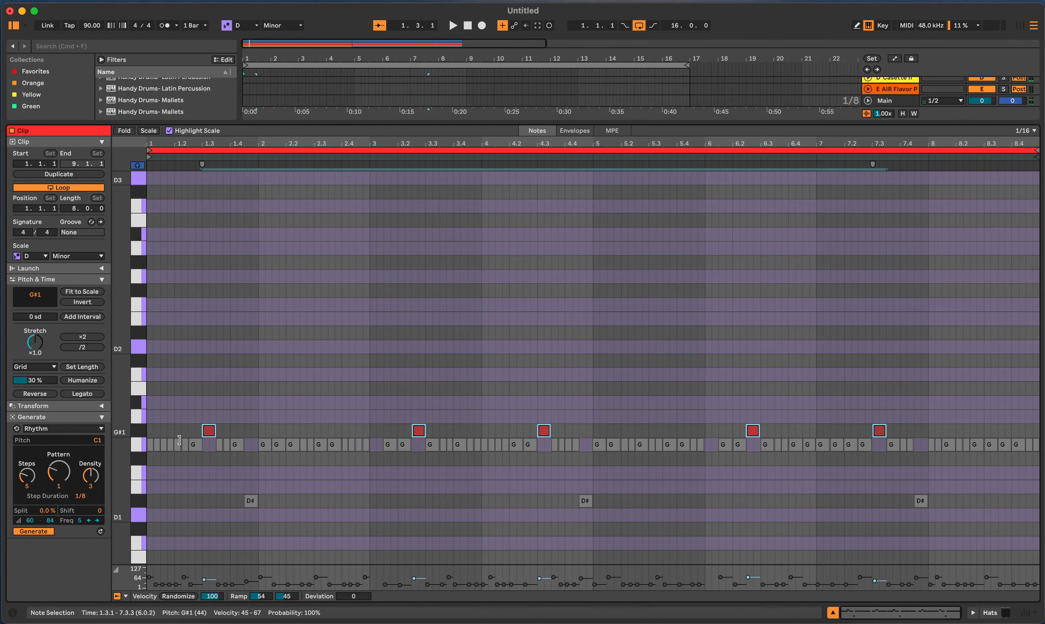
click(139, 501)
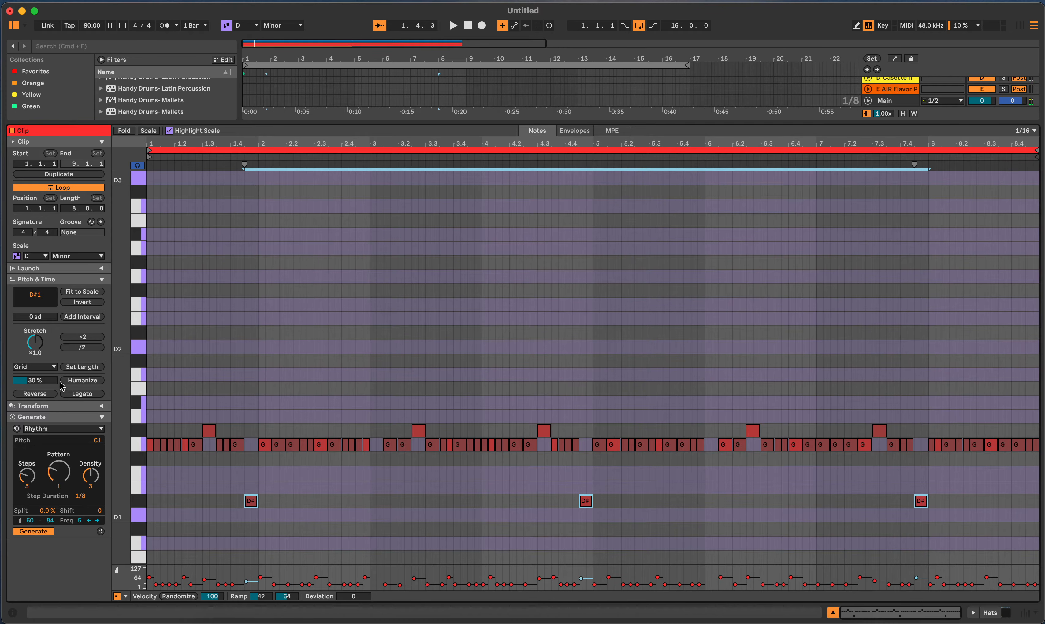
click(83, 380)
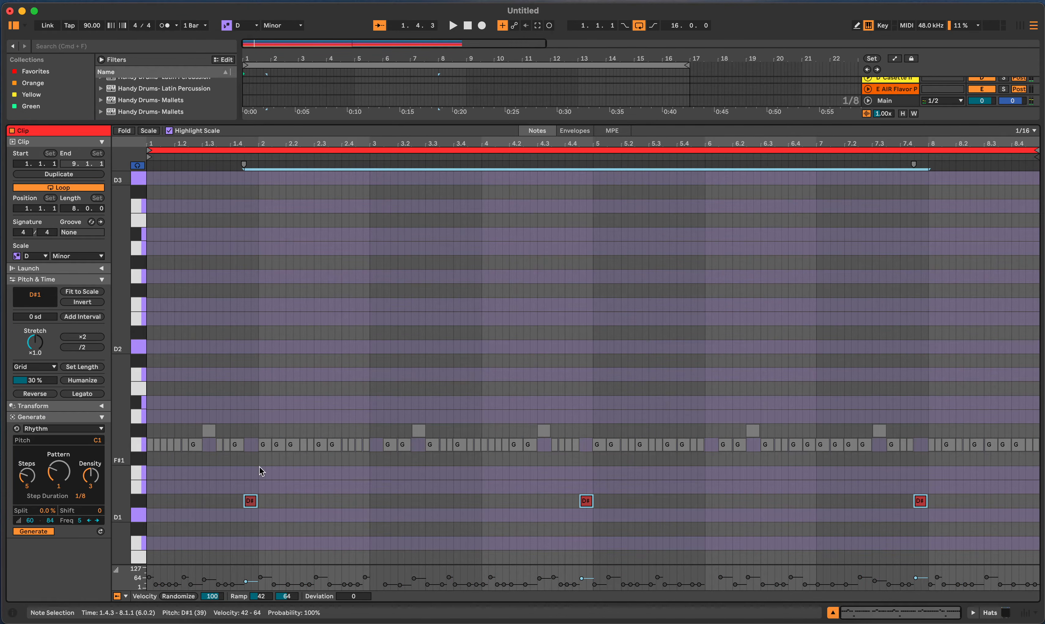
Play the beat to hear the first Hats clip's G1 notes in context, and return to the arrangement.
click(134, 447)
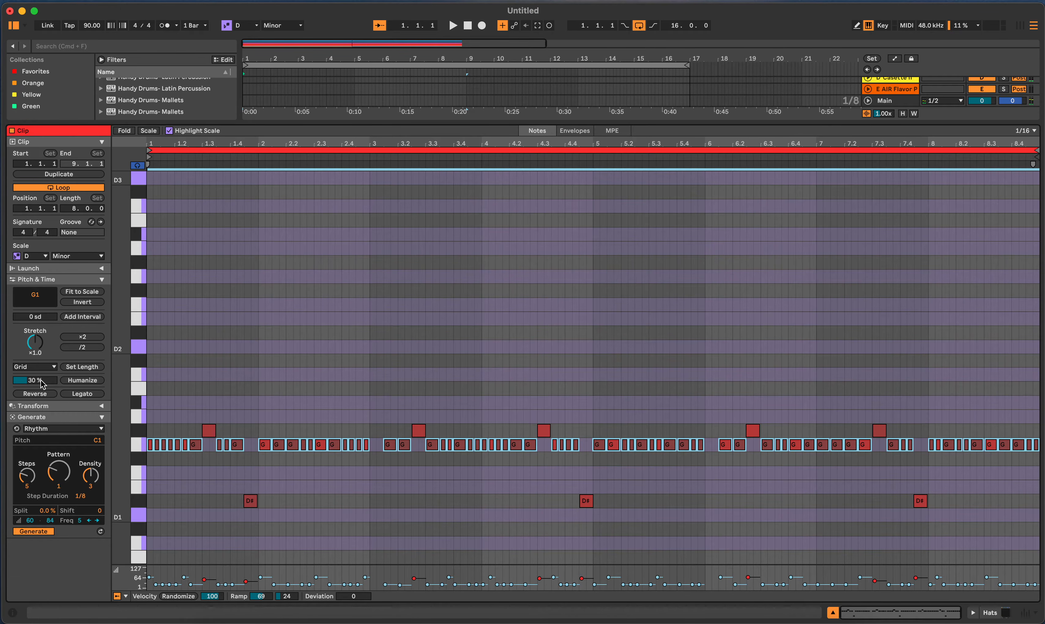
key(space)
key(shift+Tab)
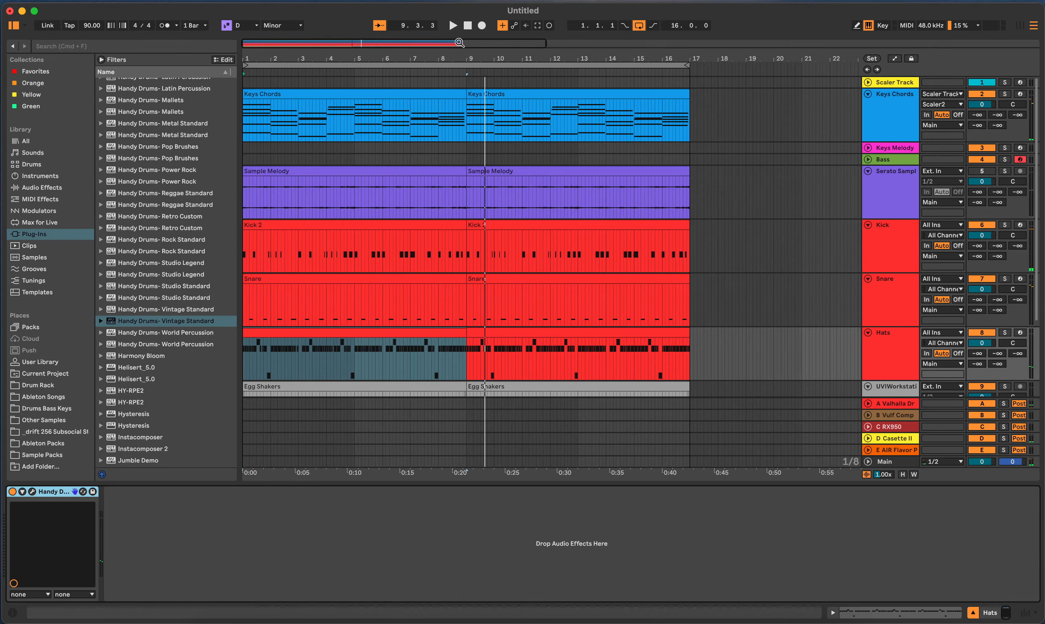
Open the second Hats clip and humanize its G1, G#1 and D#1 notes lane by lane at 30%.
click(551, 339)
click(551, 335)
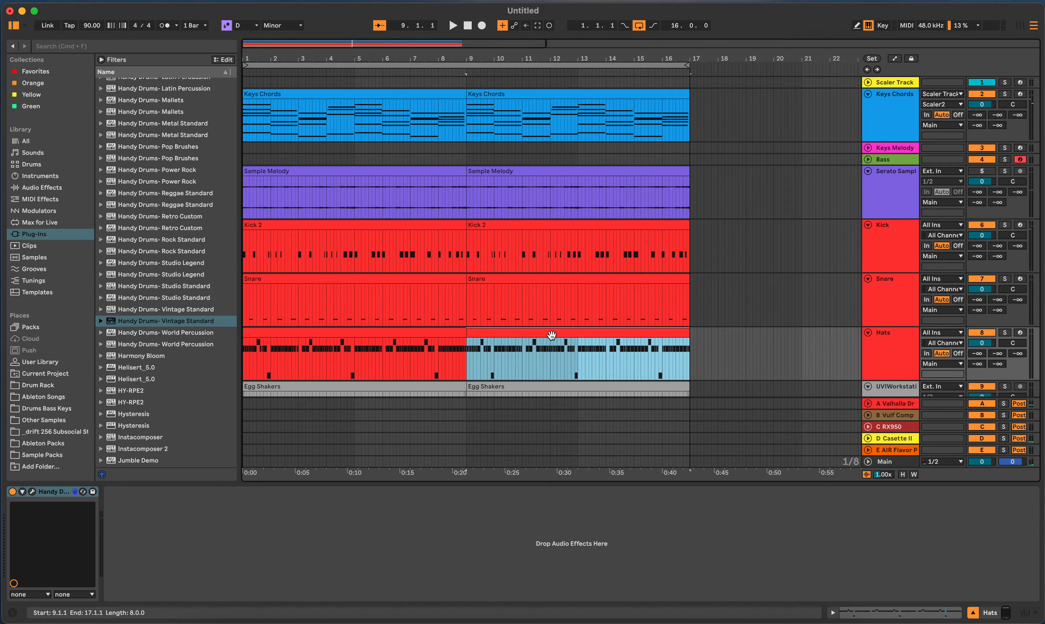
double_click(551, 336)
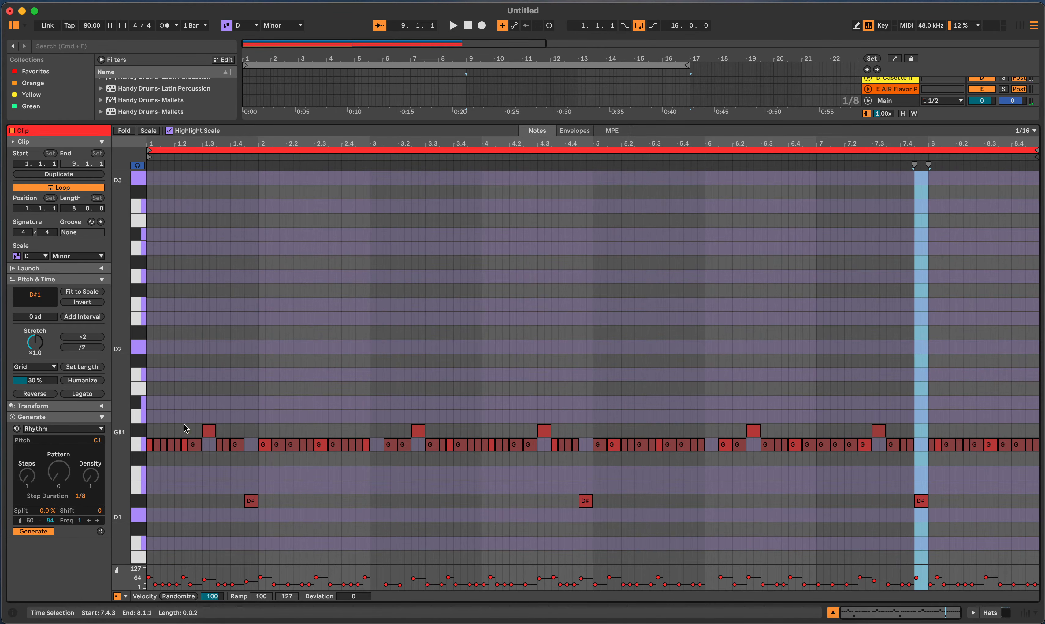
click(135, 446)
click(84, 380)
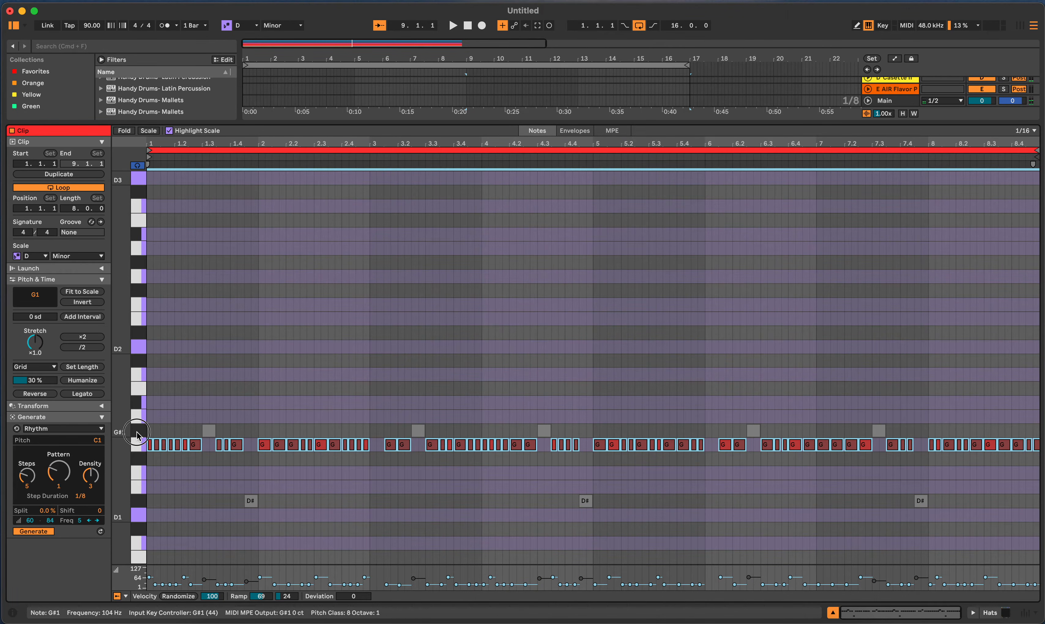
click(139, 432)
click(78, 383)
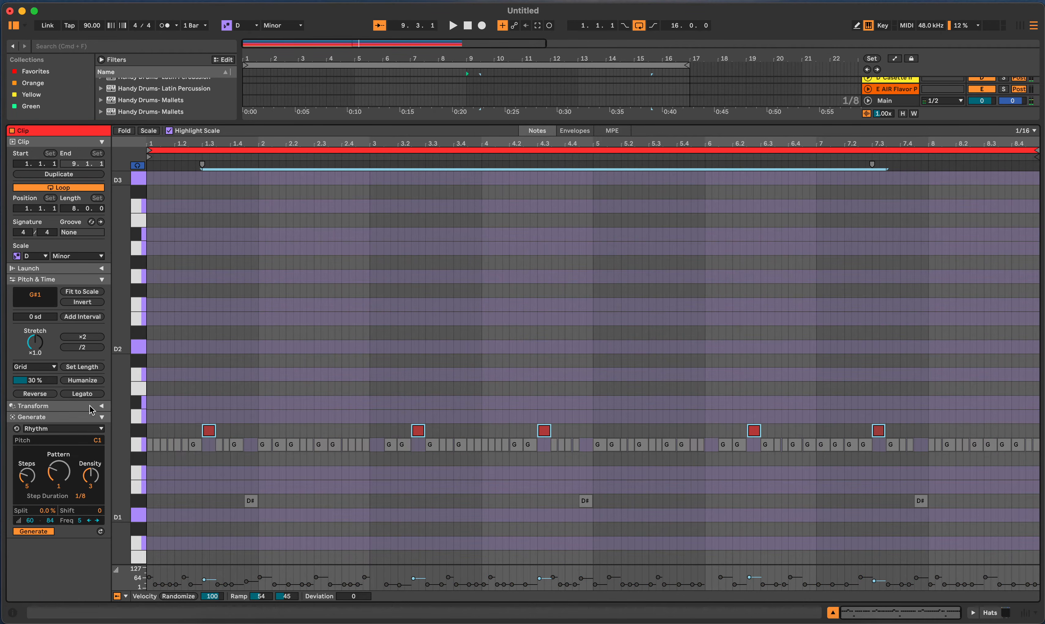
click(138, 500)
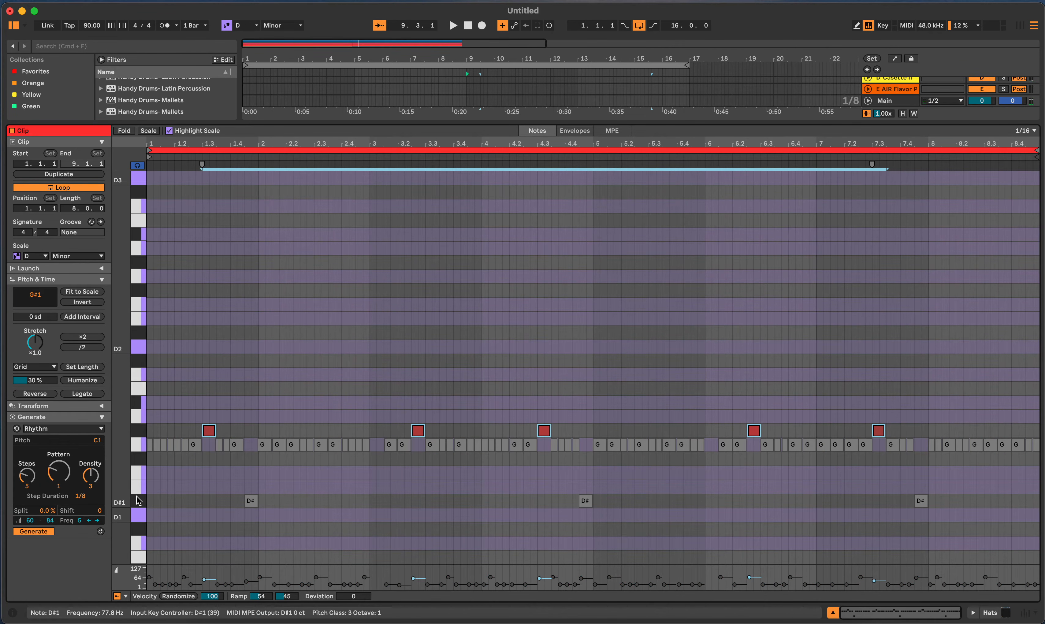
click(87, 383)
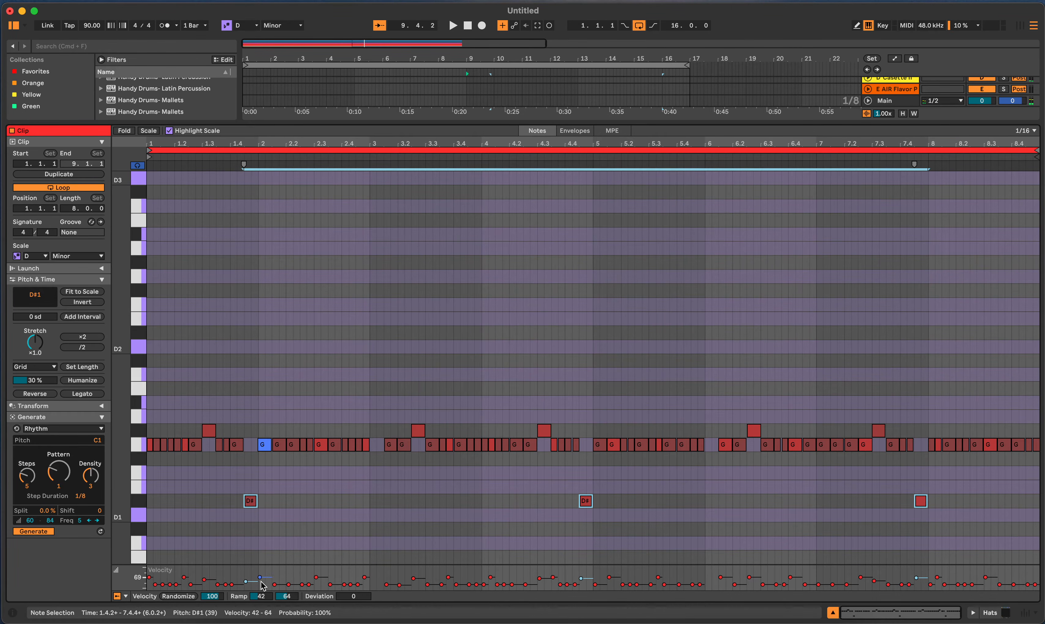
Set the second Hats clip's velocity deviation to -20 for D#1 and -10 for G#1, and return to the arrangement.
drag(357, 600, 357, 610)
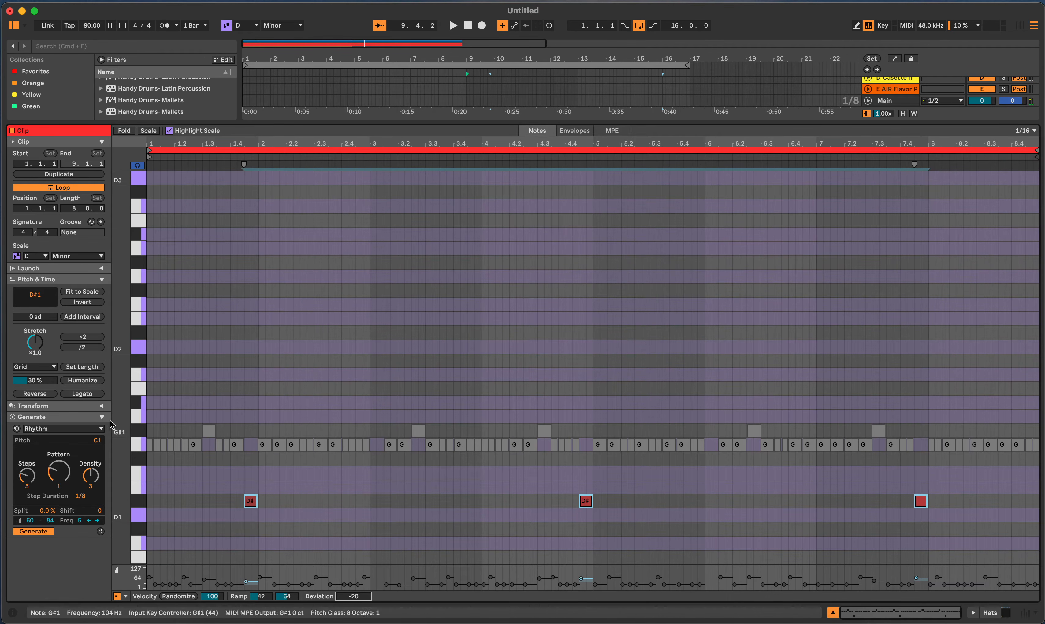
click(139, 430)
drag(358, 600, 358, 607)
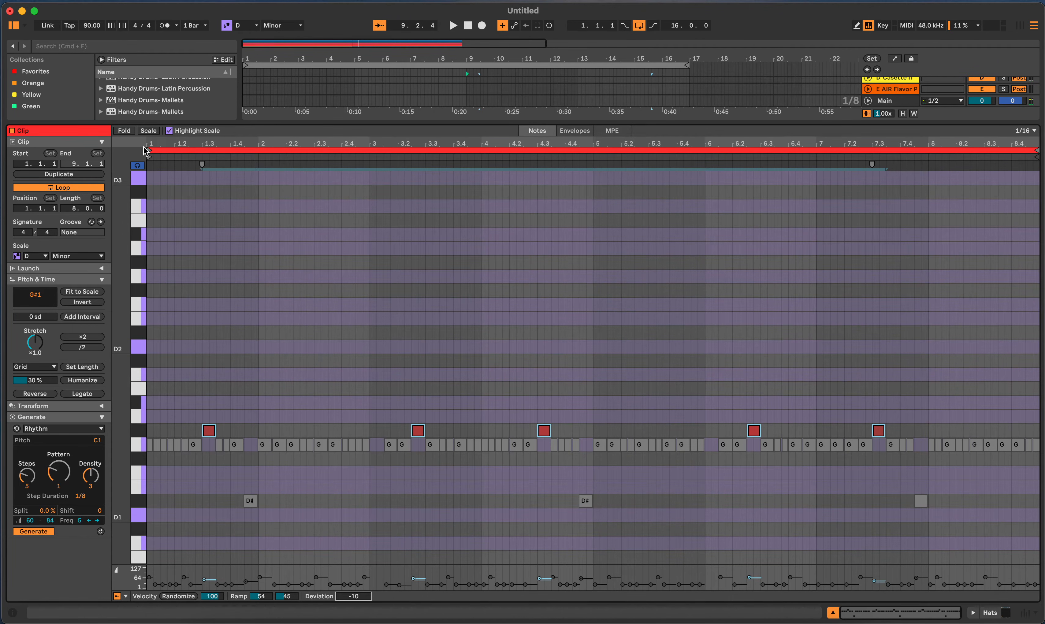
key(shift+Tab)
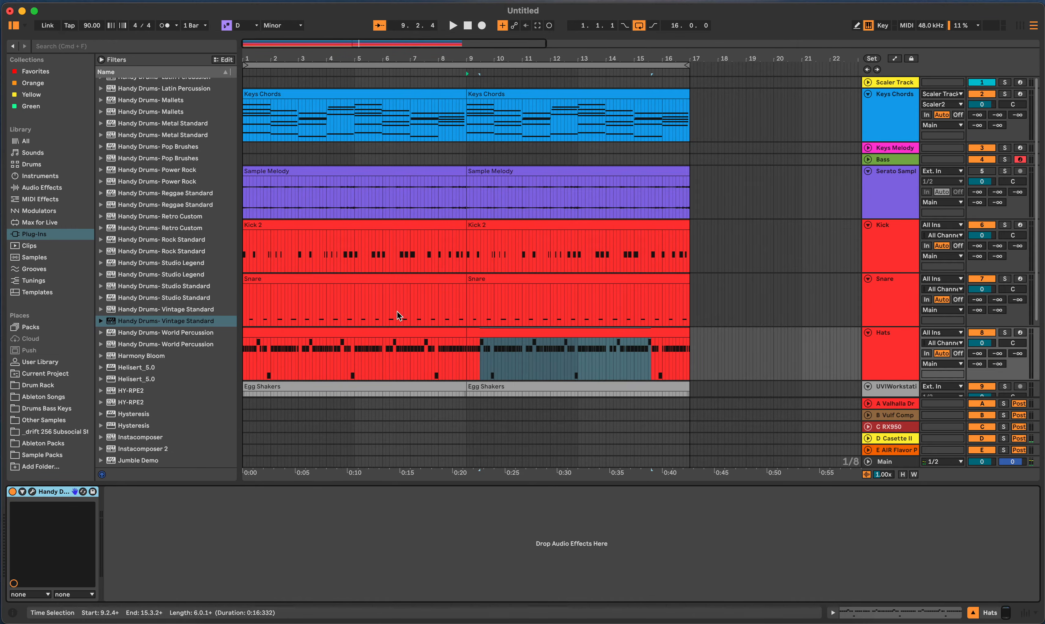
Open the first Hats clip and set the velocity deviation to -12 for its D#1 notes and -16 for its G#1 notes.
double_click(395, 335)
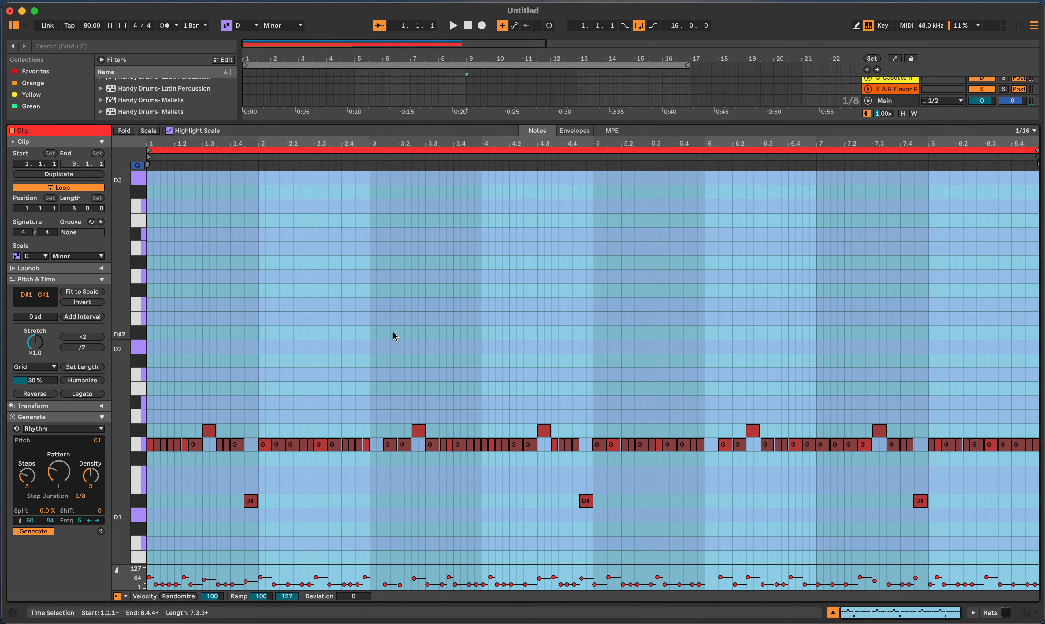
click(139, 500)
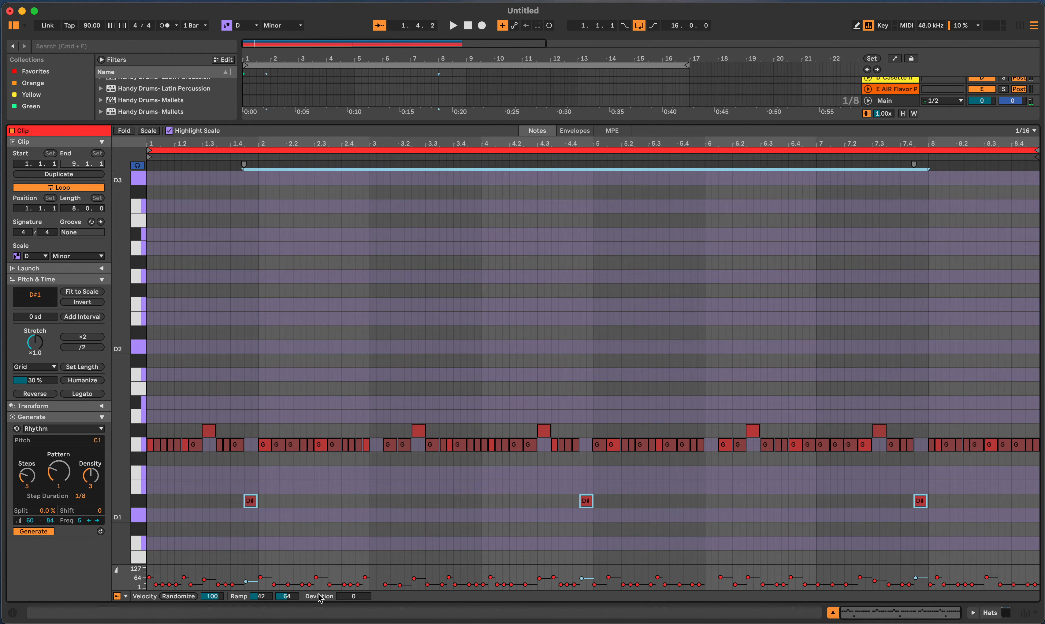
drag(364, 600, 365, 608)
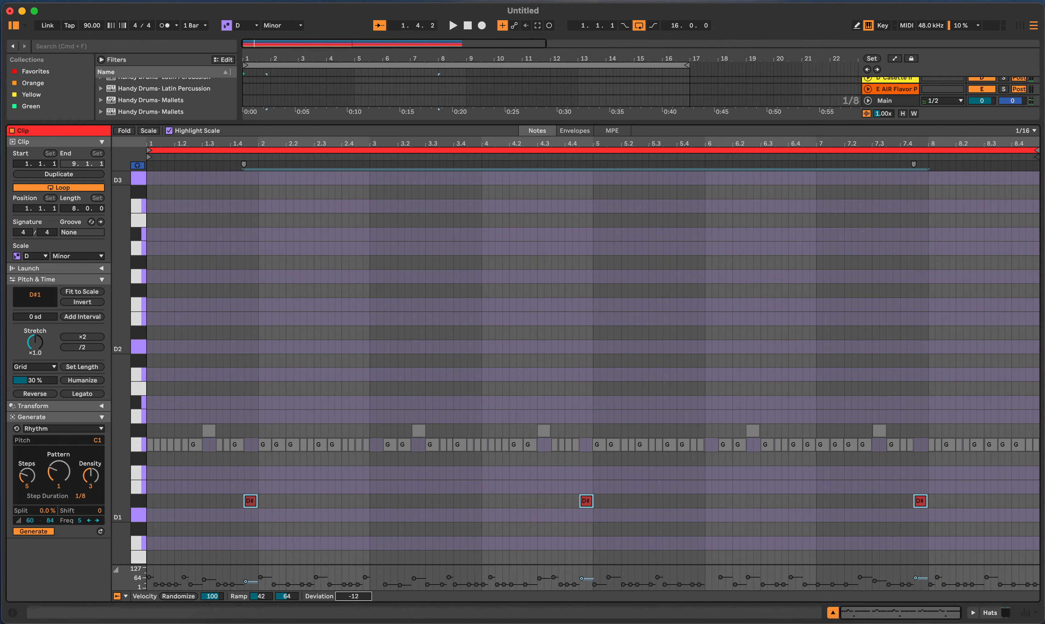
click(139, 431)
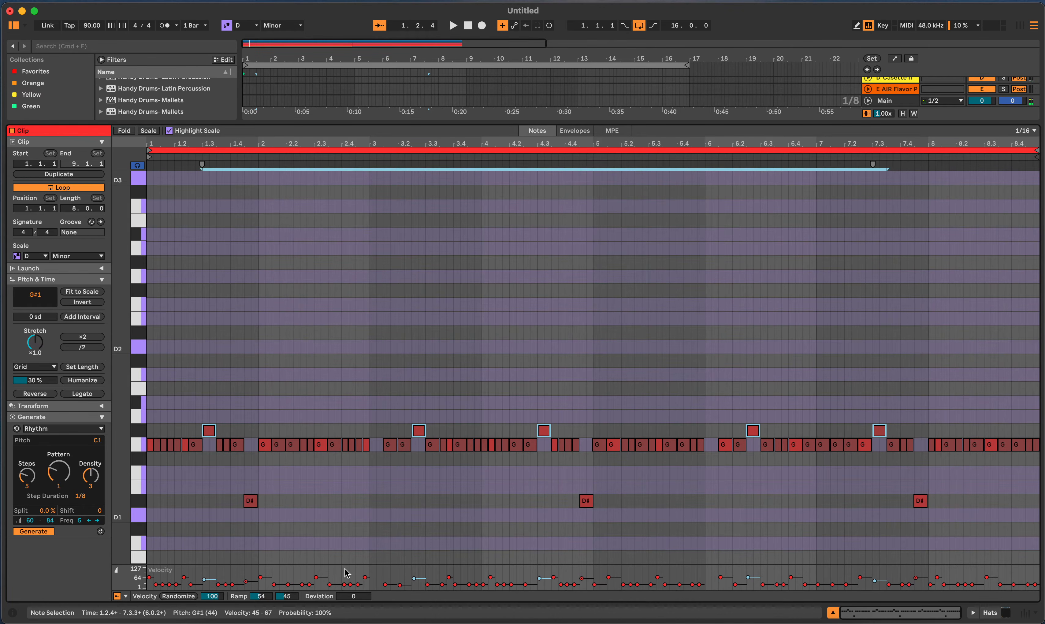
drag(352, 598, 352, 603)
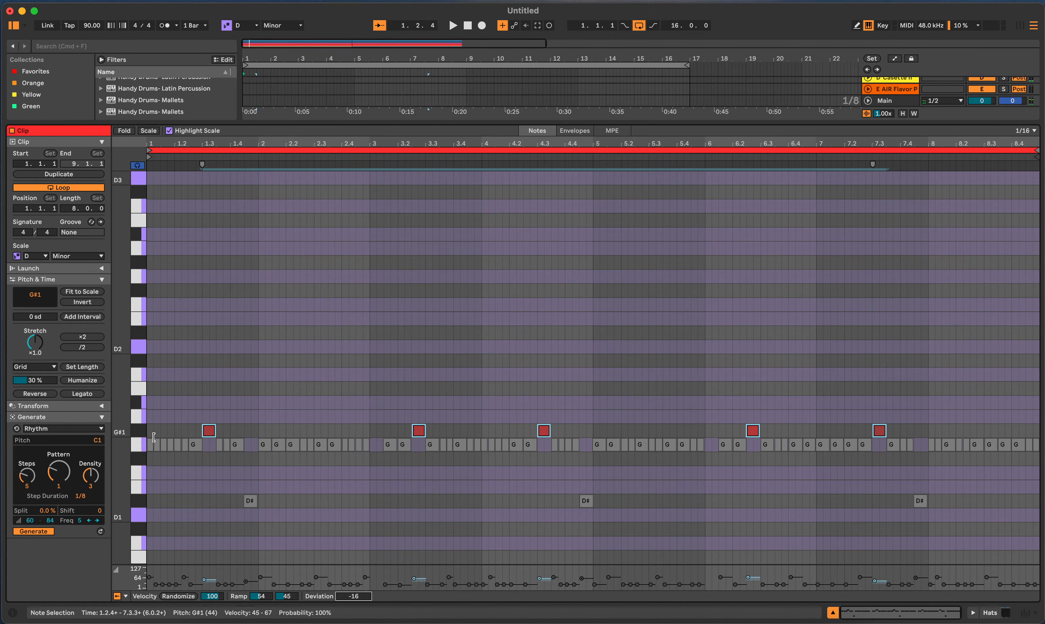
Give the first Hats clip's G1 notes a negative velocity deviation, and set -16 on the second clip's G1 notes.
click(138, 444)
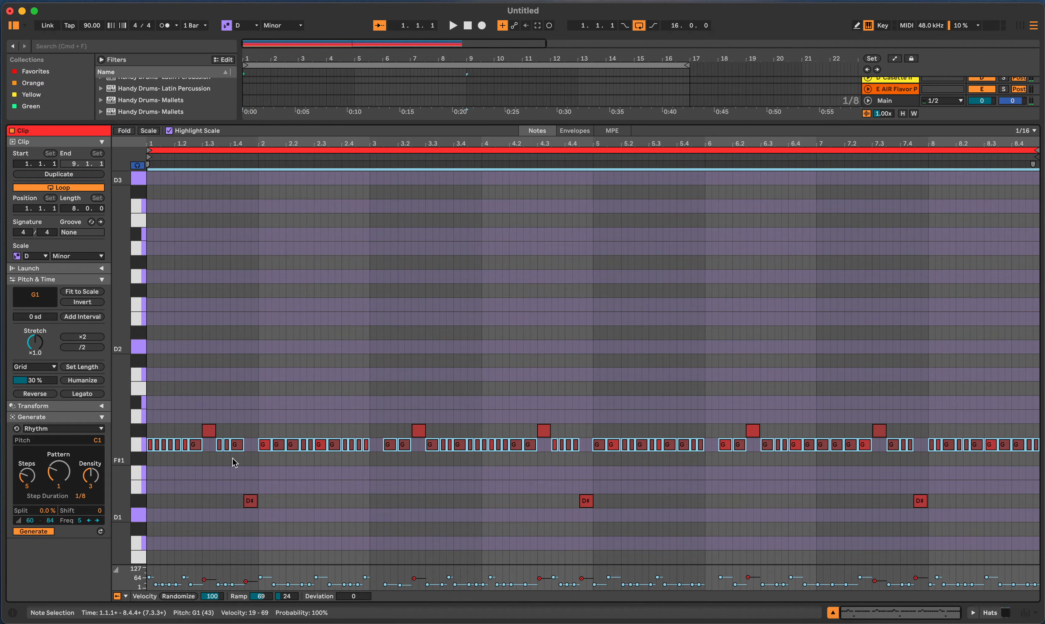
drag(351, 601, 351, 608)
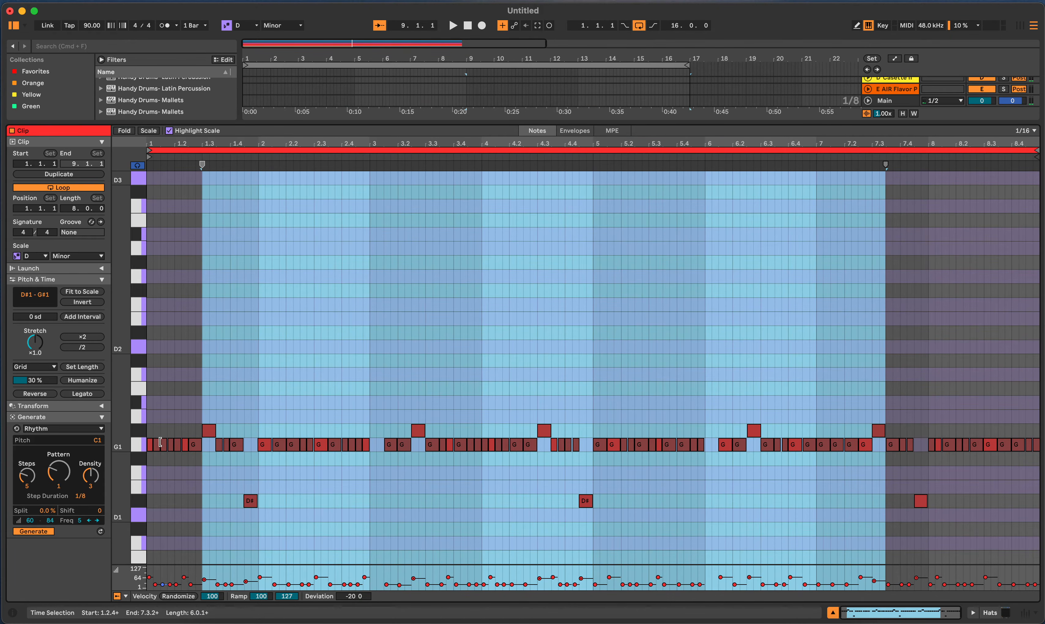
click(138, 445)
drag(348, 598, 354, 598)
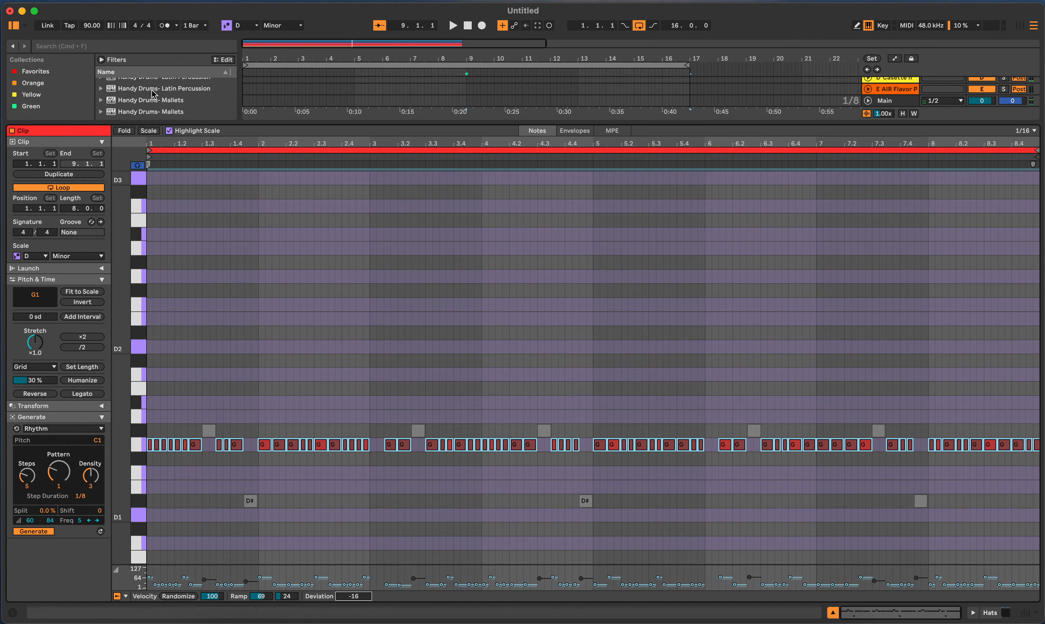
Select all notes in the first Hats clip and play the beat to hear the velocity variation.
click(468, 27)
key(super+a)
click(454, 25)
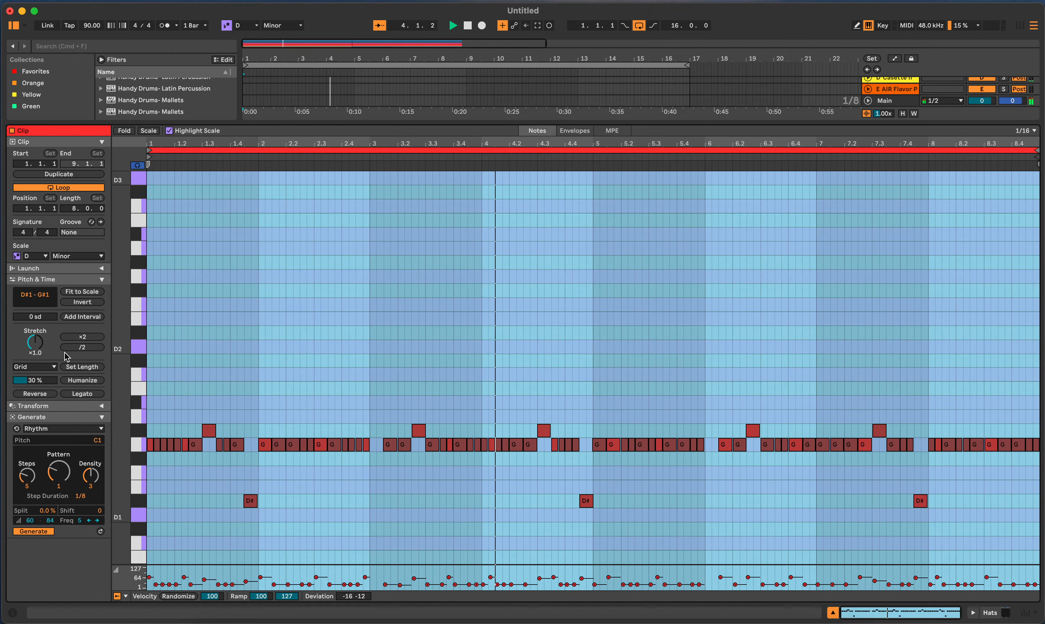
Return to the arrangement and look over all tracks while the loop plays.
key(shift+Tab)
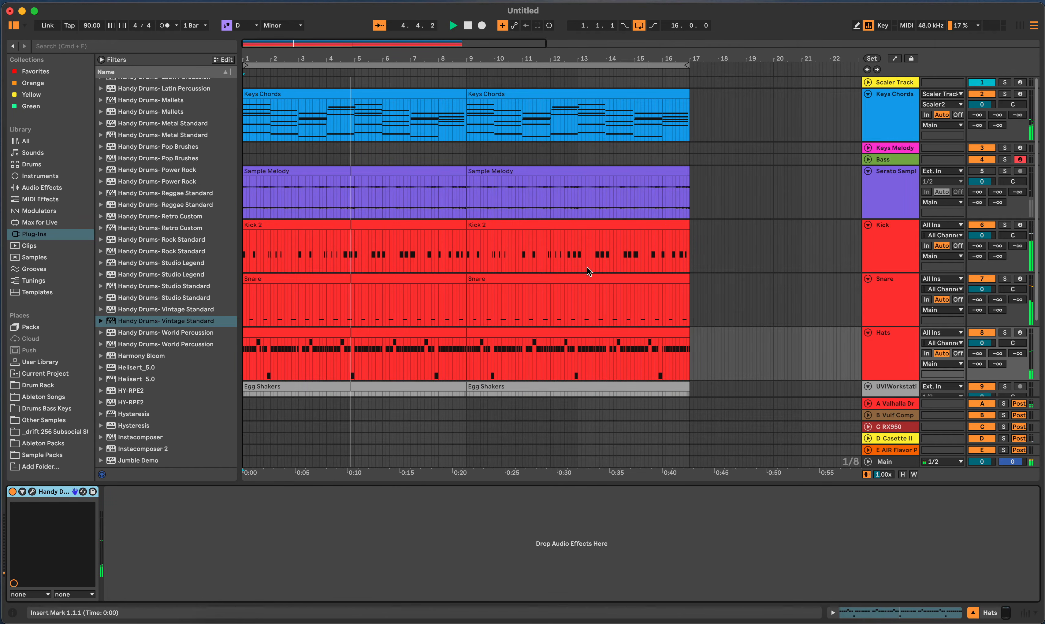
click(710, 323)
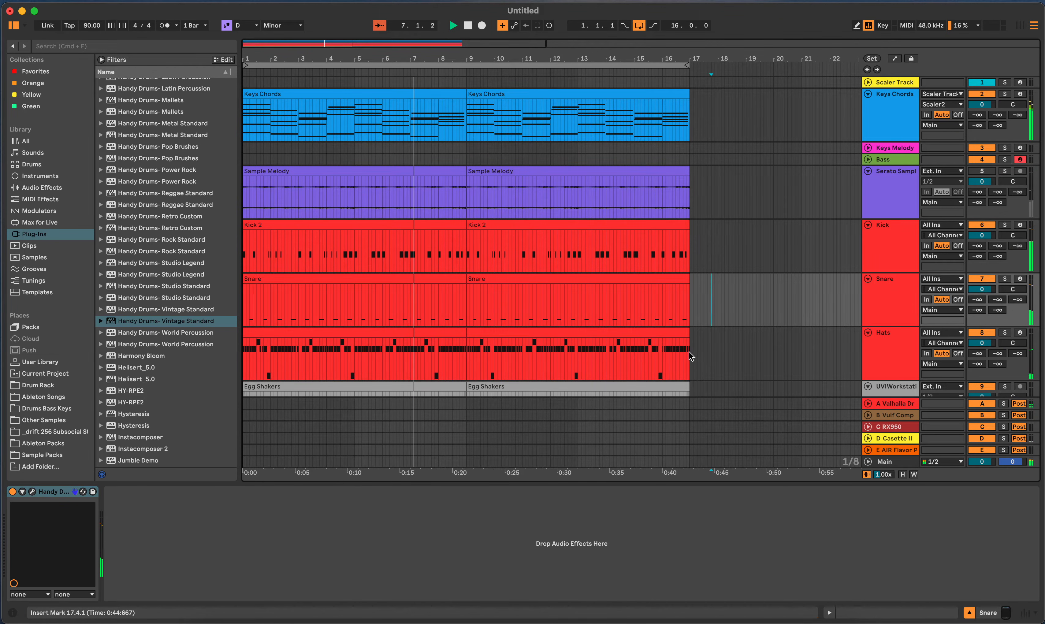
scroll(690, 352, down, 3)
scroll(672, 227, up, 3)
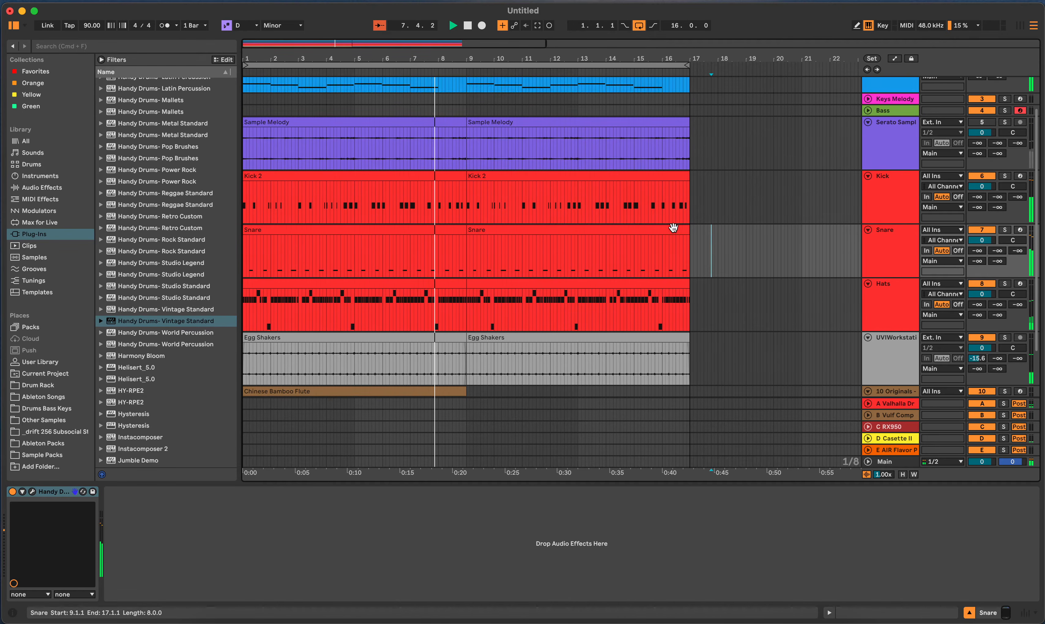
scroll(678, 225, down, 3)
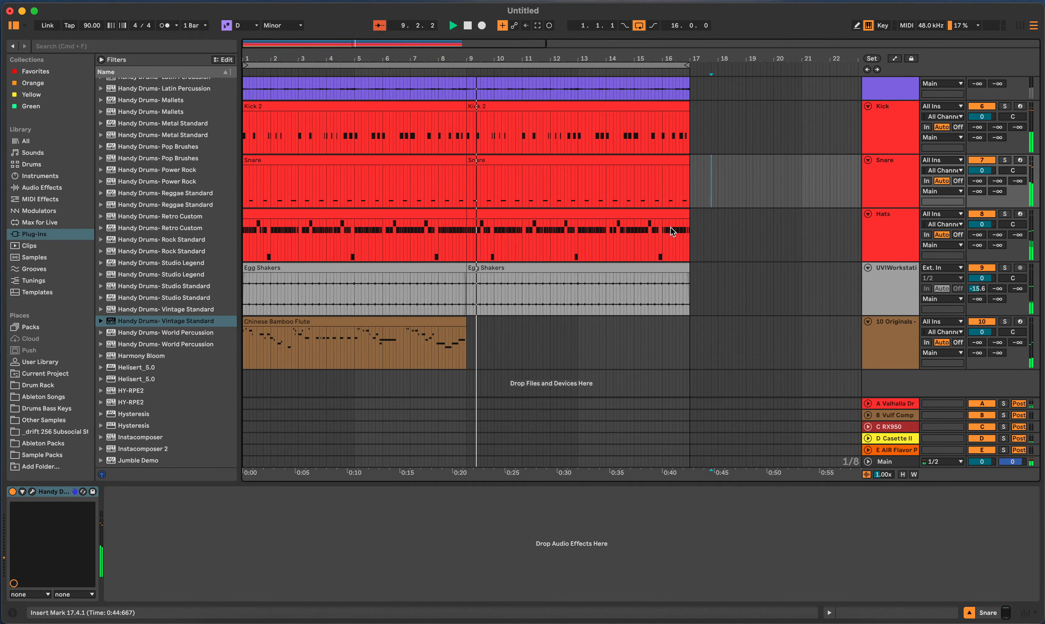
scroll(676, 231, up, 3)
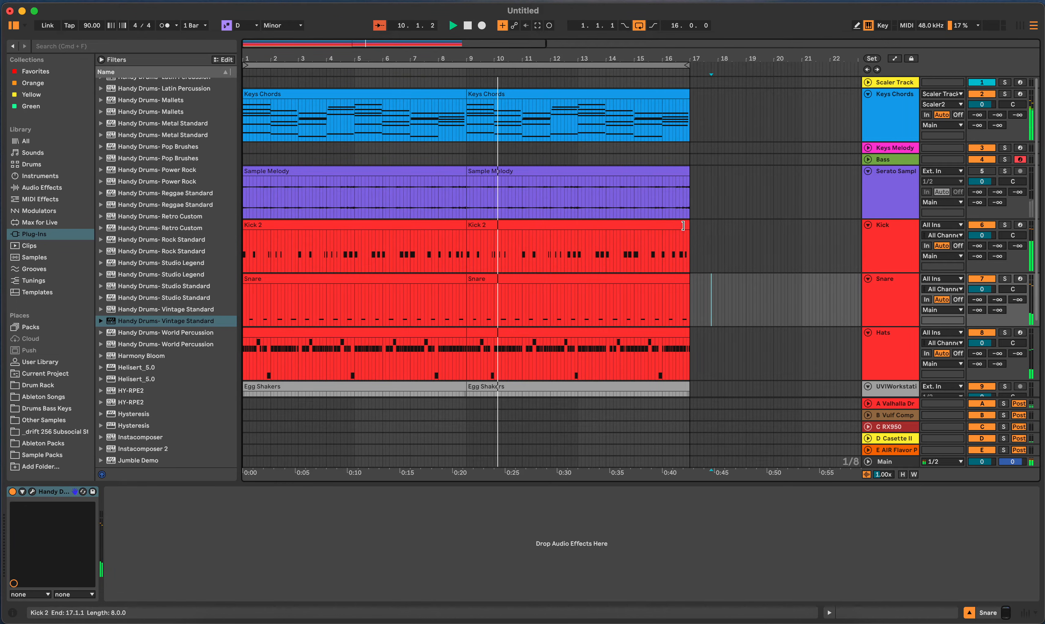
scroll(699, 303, down, 2)
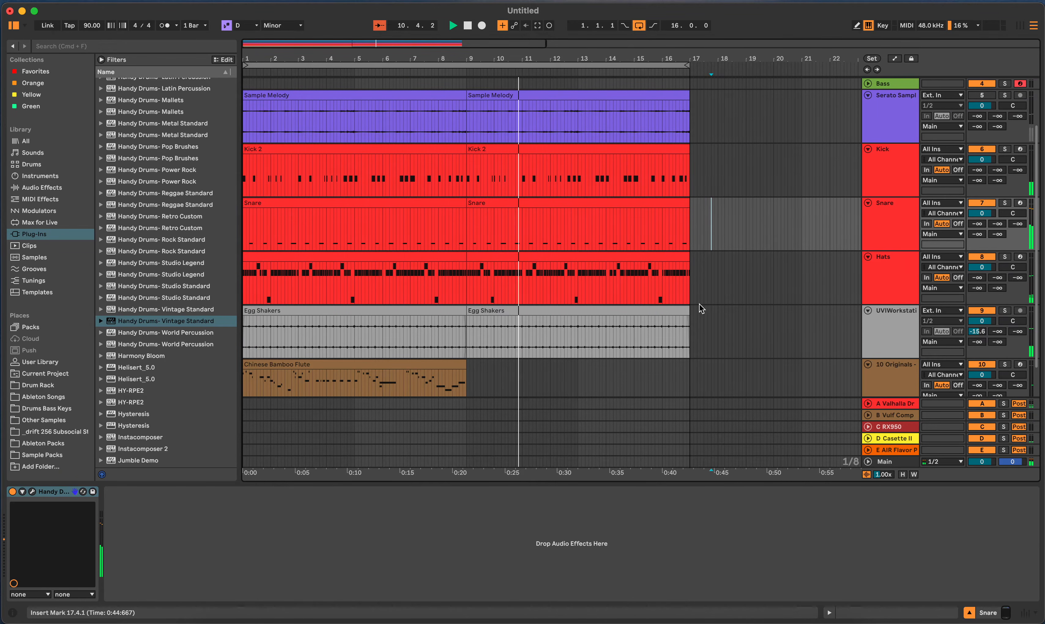
Open the second Snare clip and set its fixed grid to 1/16.
double_click(549, 203)
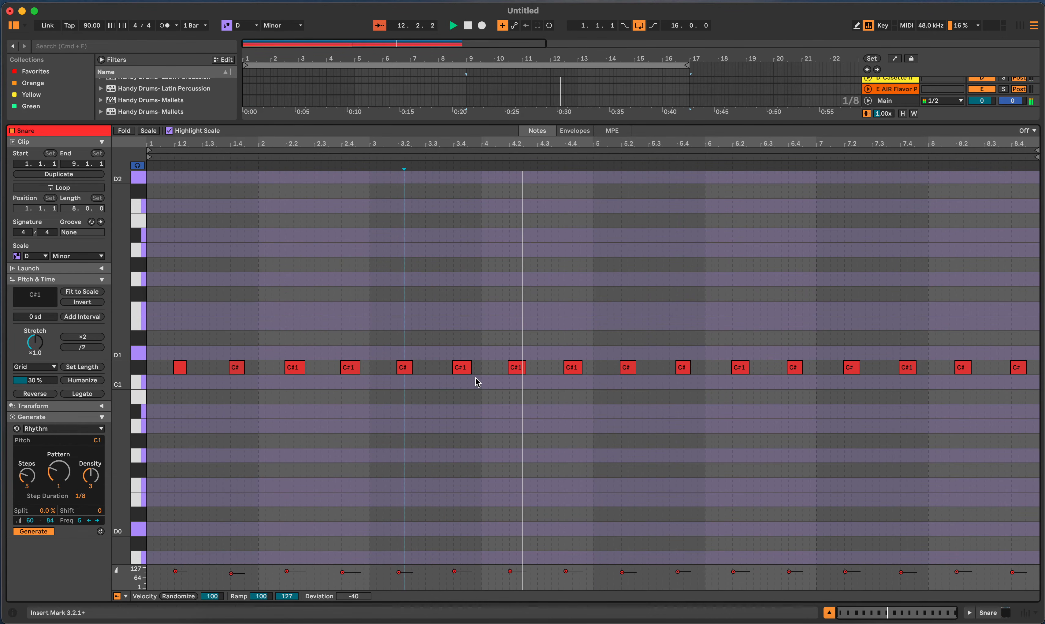
right_click(533, 412)
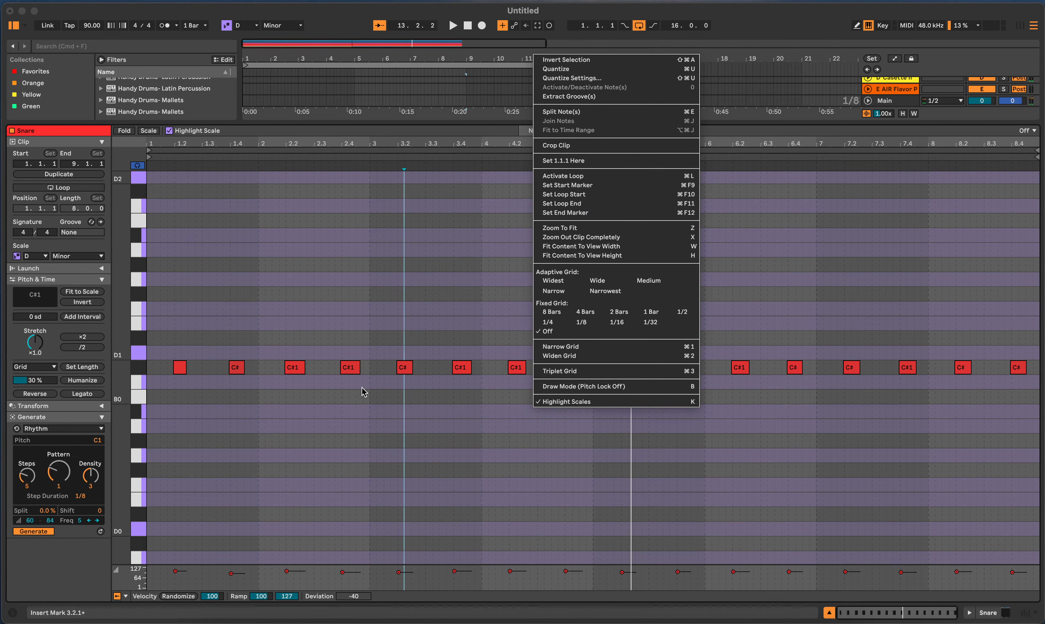
click(285, 383)
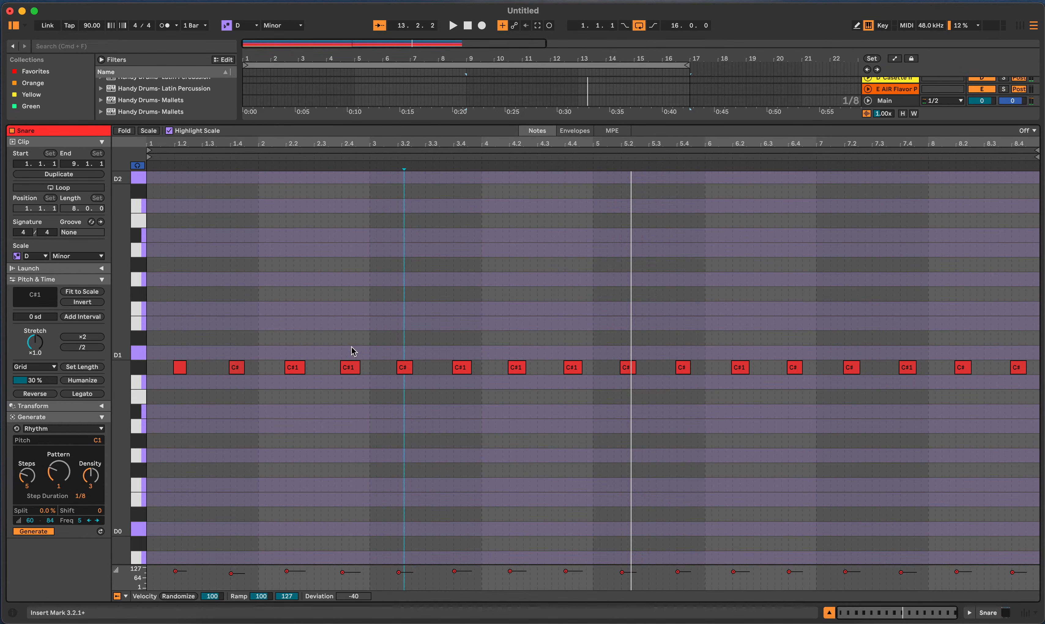
right_click(796, 345)
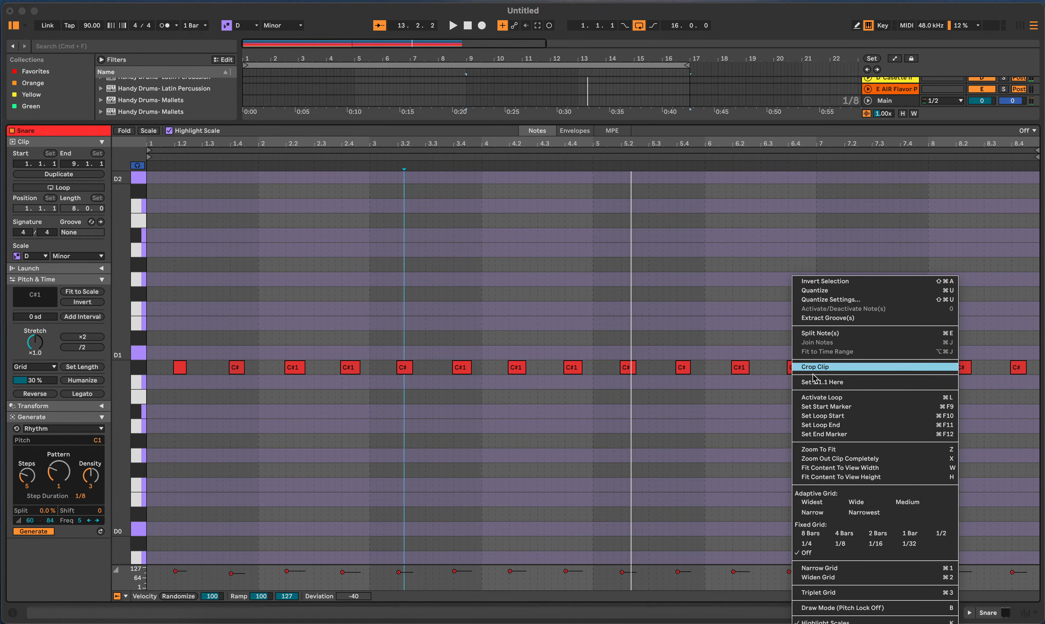
click(877, 544)
Humanize all notes in the second Snare clip with the amount set to 50%.
drag(1040, 335, 174, 403)
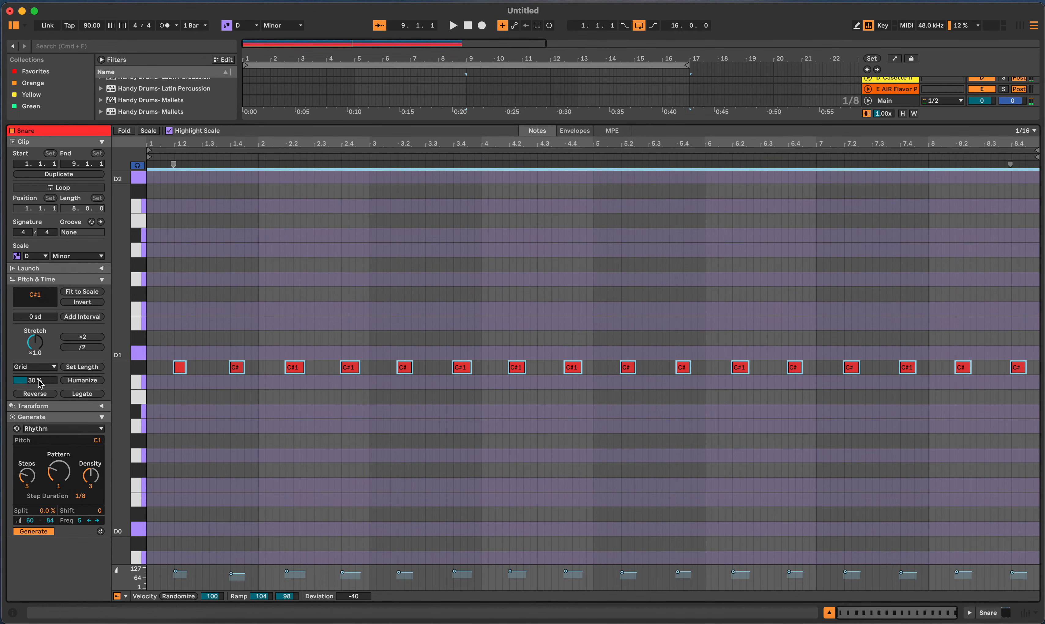
drag(45, 381, 45, 354)
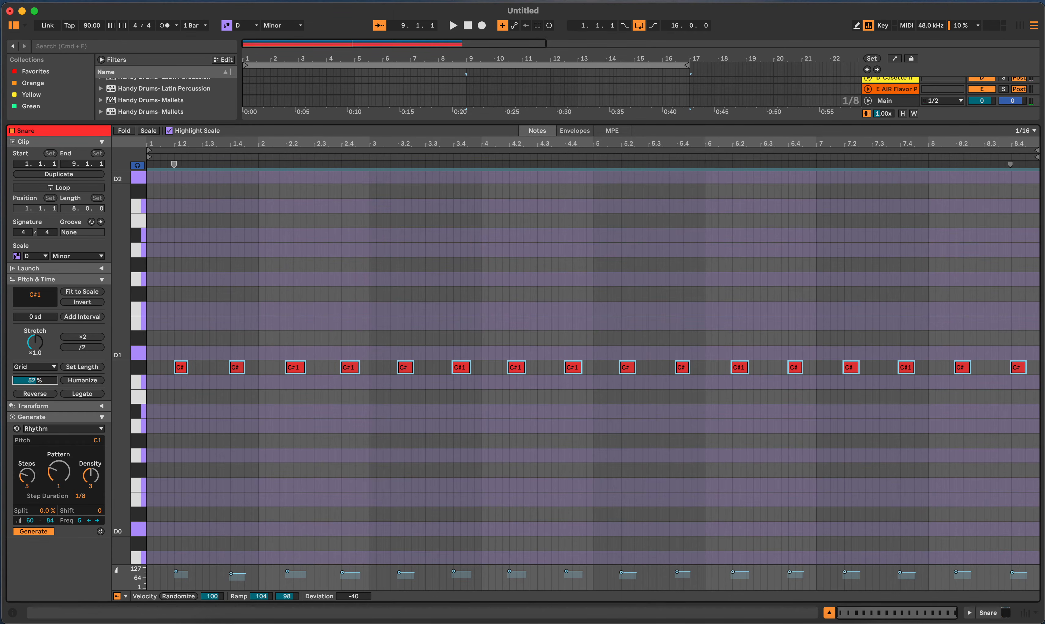
click(93, 384)
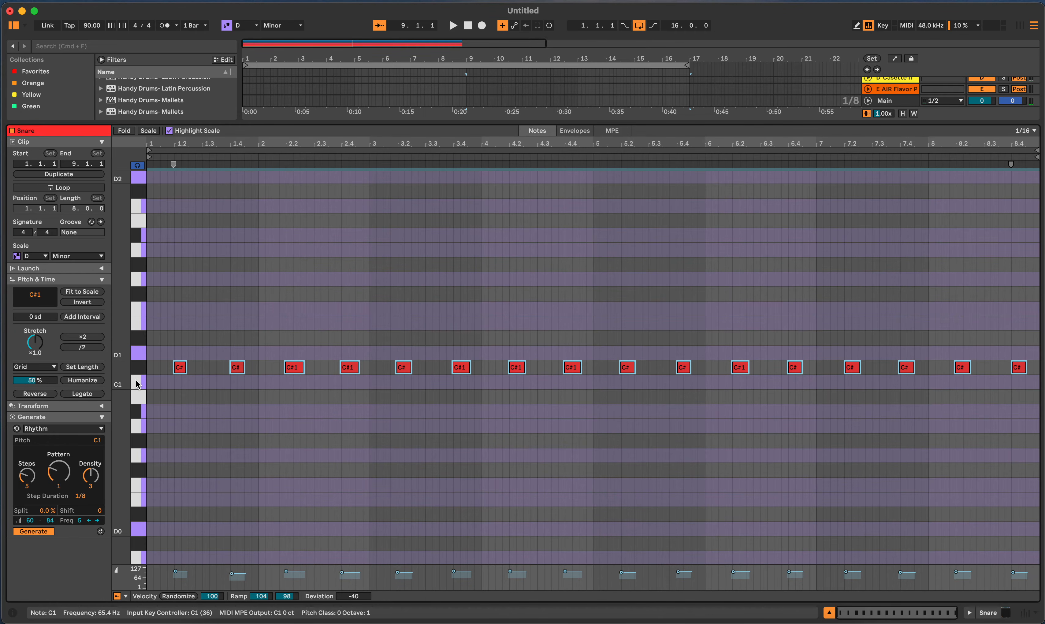
Play the loop to hear the humanized snare and return to the full arrangement.
key(space)
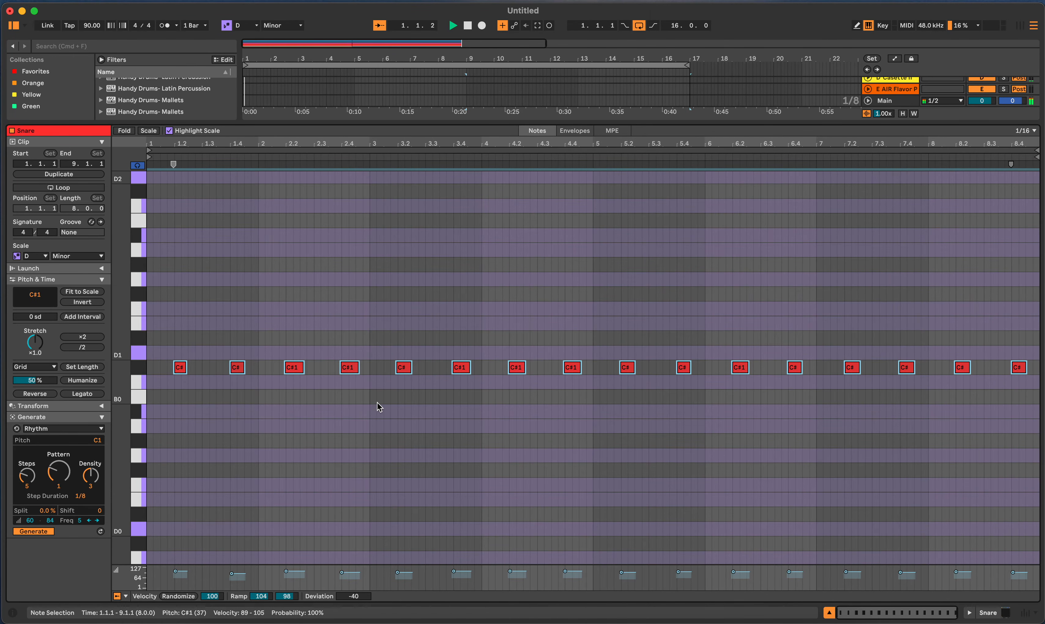
key(Tab)
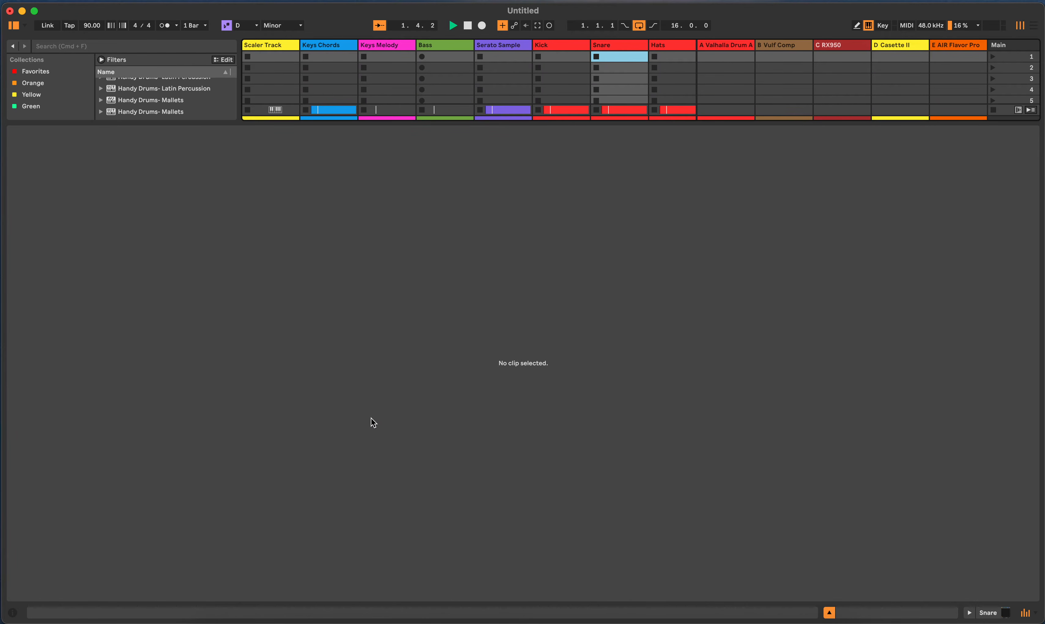
key(shift+Tab)
key(shift+Tab)
key(shift+Tab)
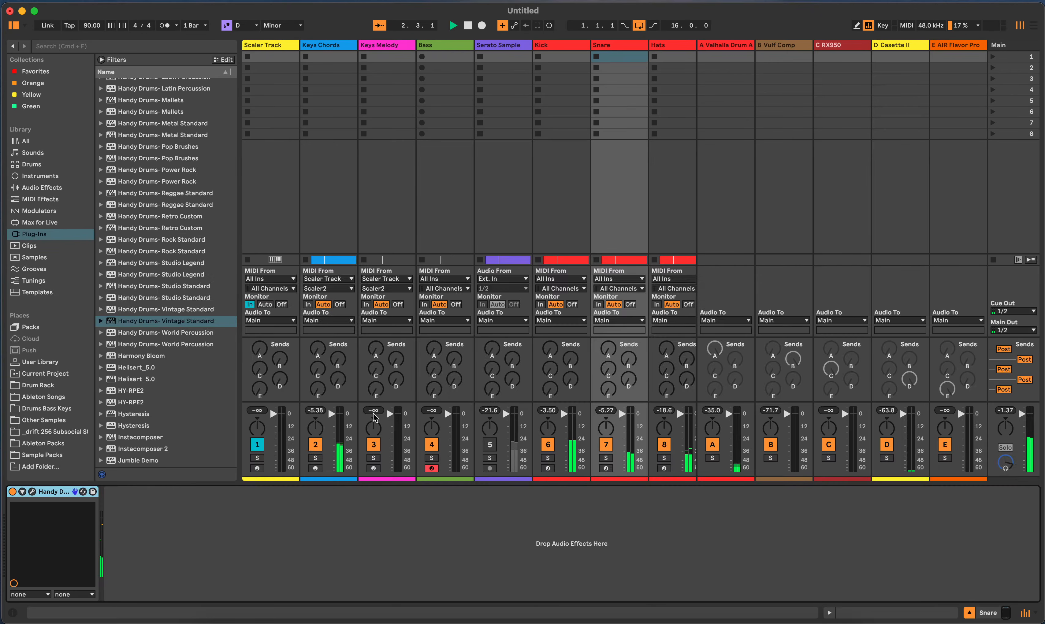
key(Tab)
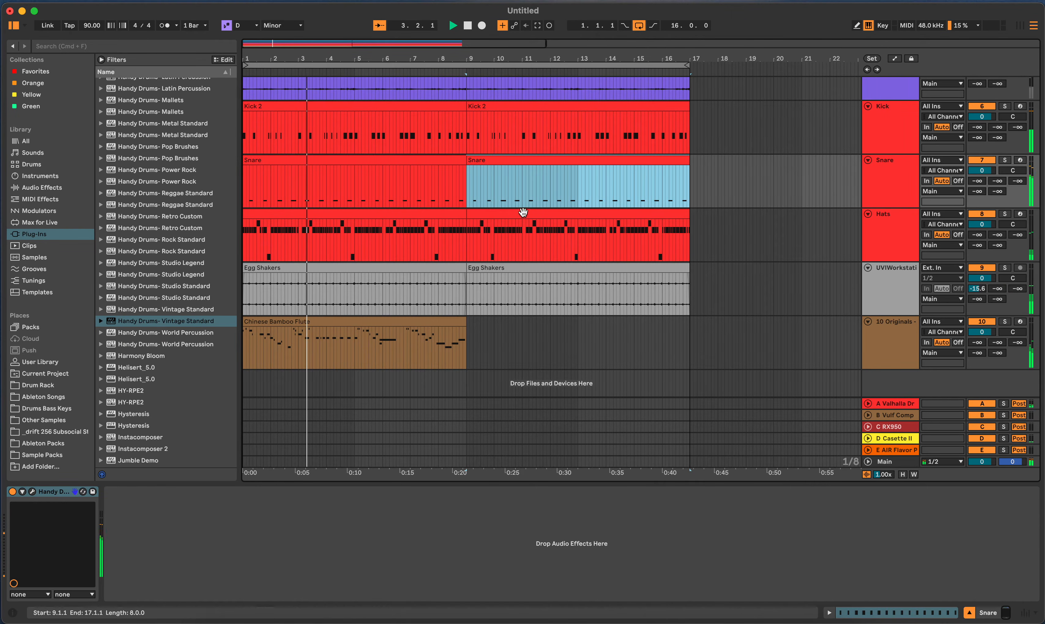
Humanize all notes in the first Snare clip by 50% on a 1/16 grid, and return to the arrangement.
double_click(410, 161)
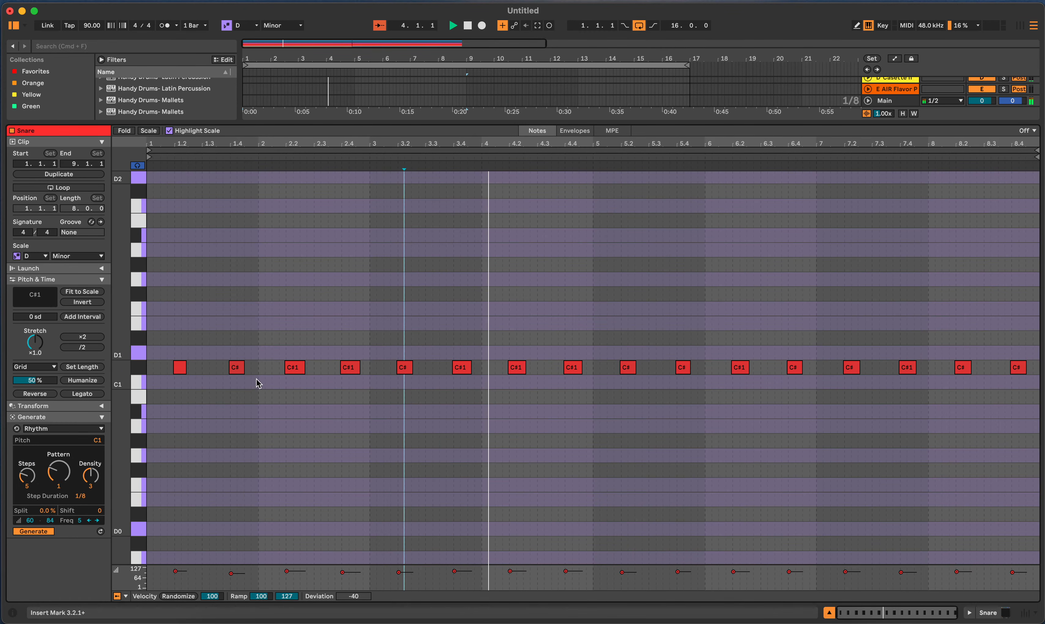
right_click(371, 422)
click(451, 334)
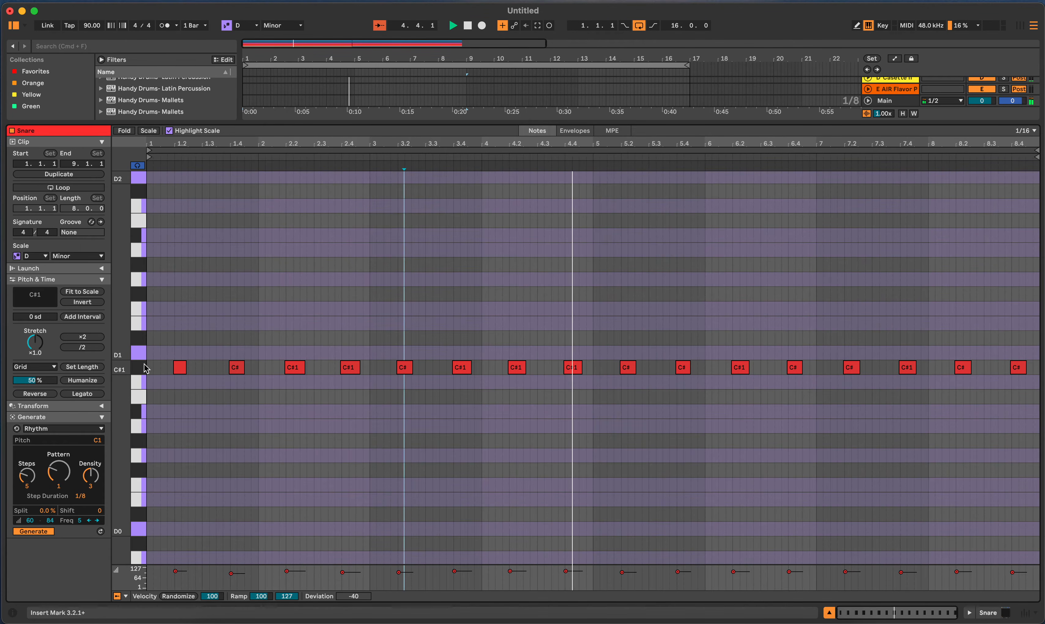
key(super+a)
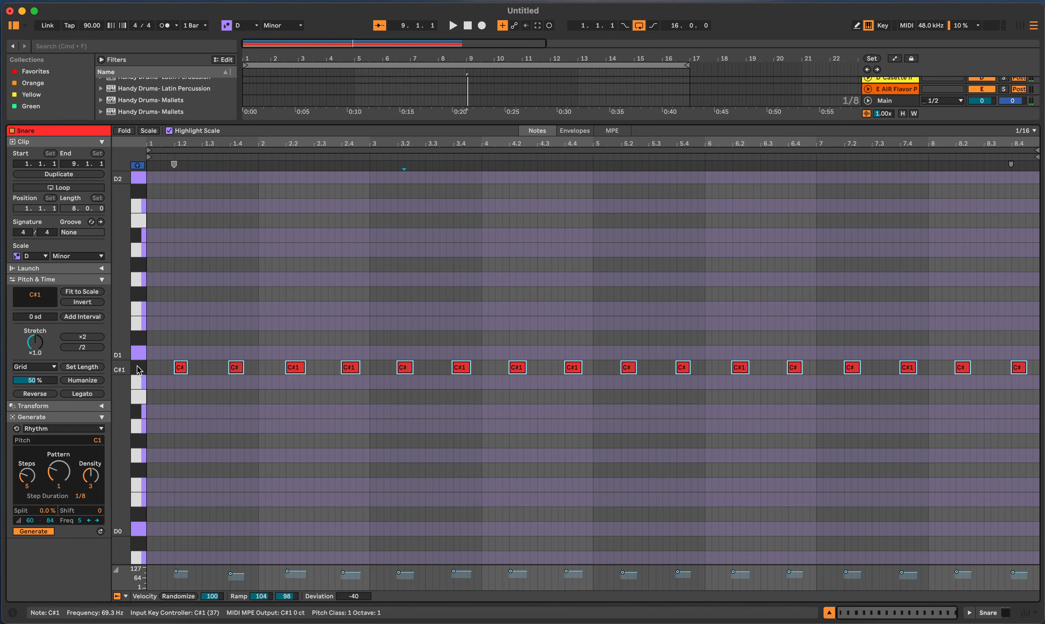
key(shift+Tab)
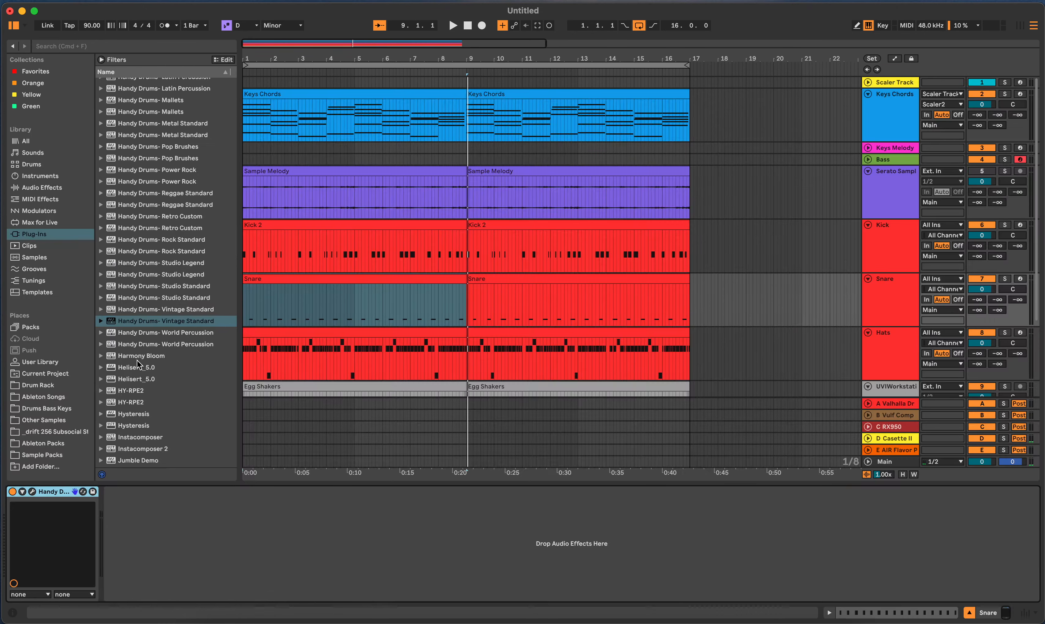
click(514, 280)
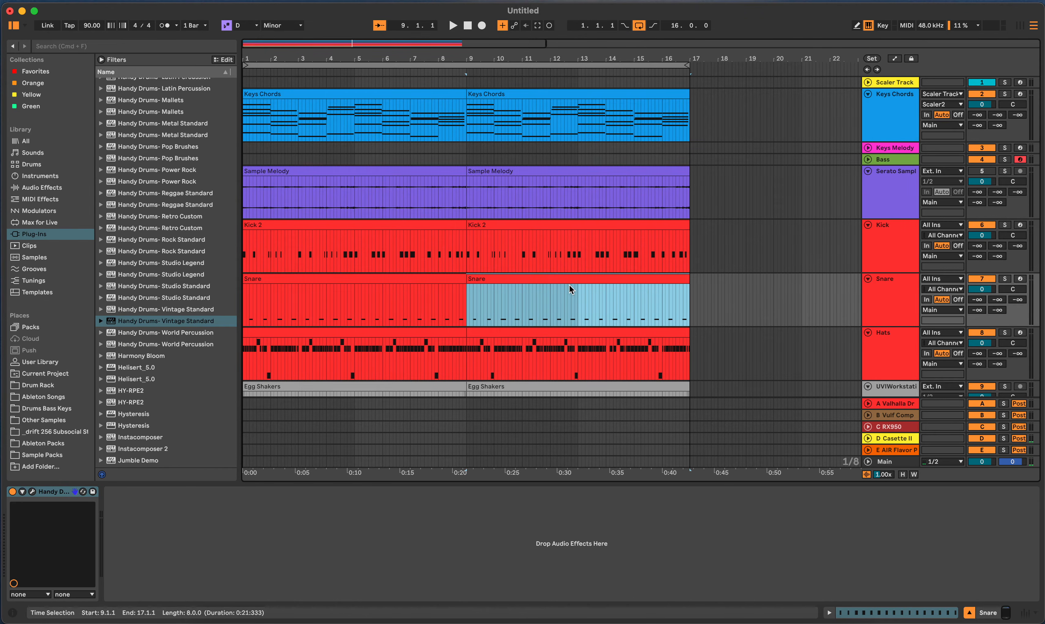
View the first Keys Chords clip's notes and examine the Humanize options in Scaler 2 on the Scaler Track.
double_click(360, 102)
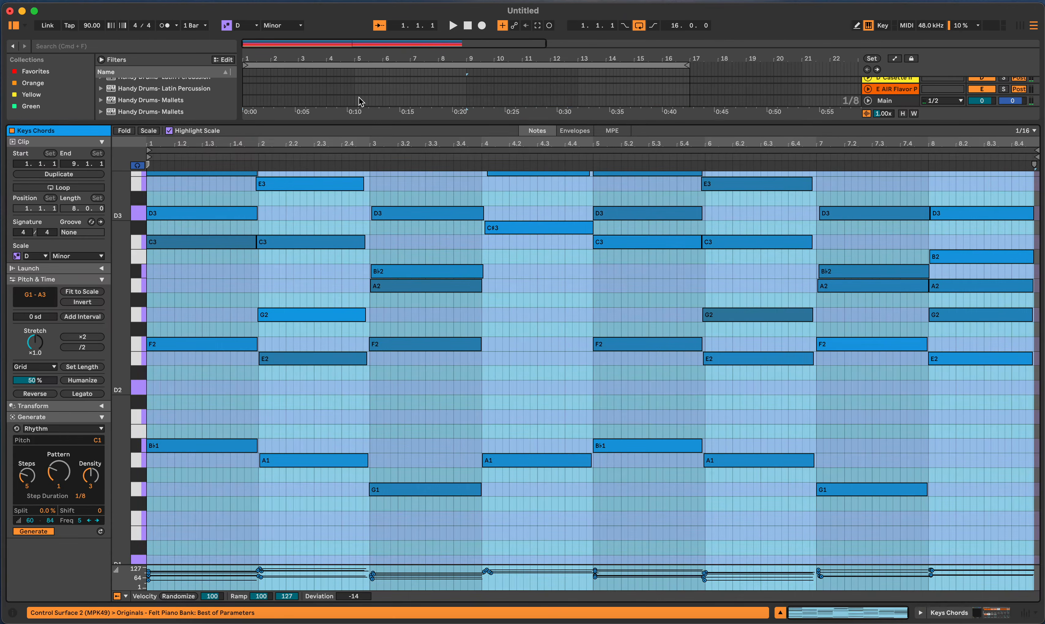
key(shift+Tab)
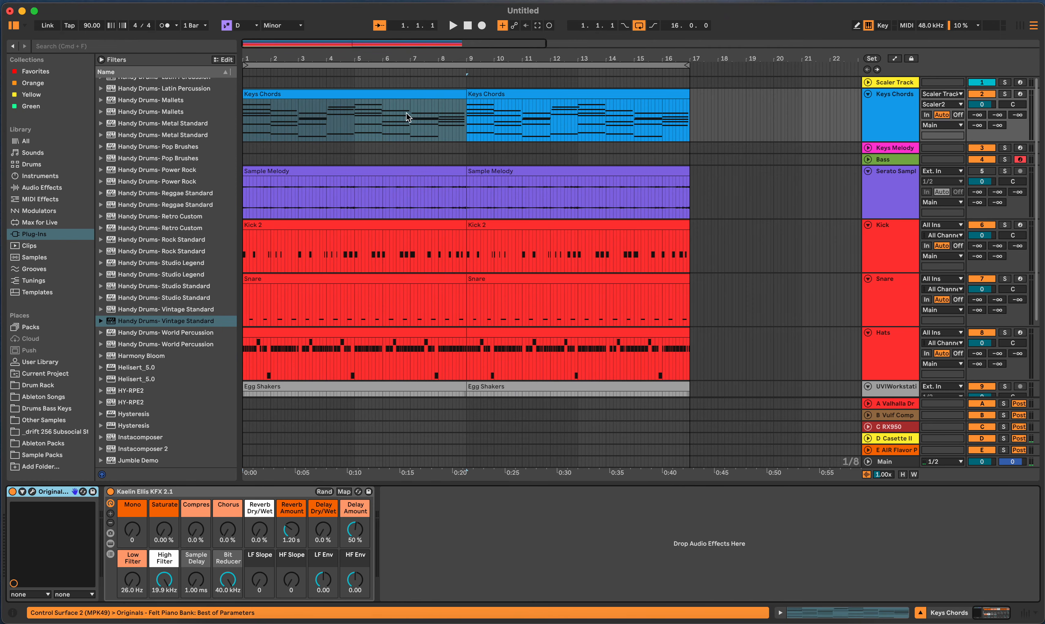
click(690, 82)
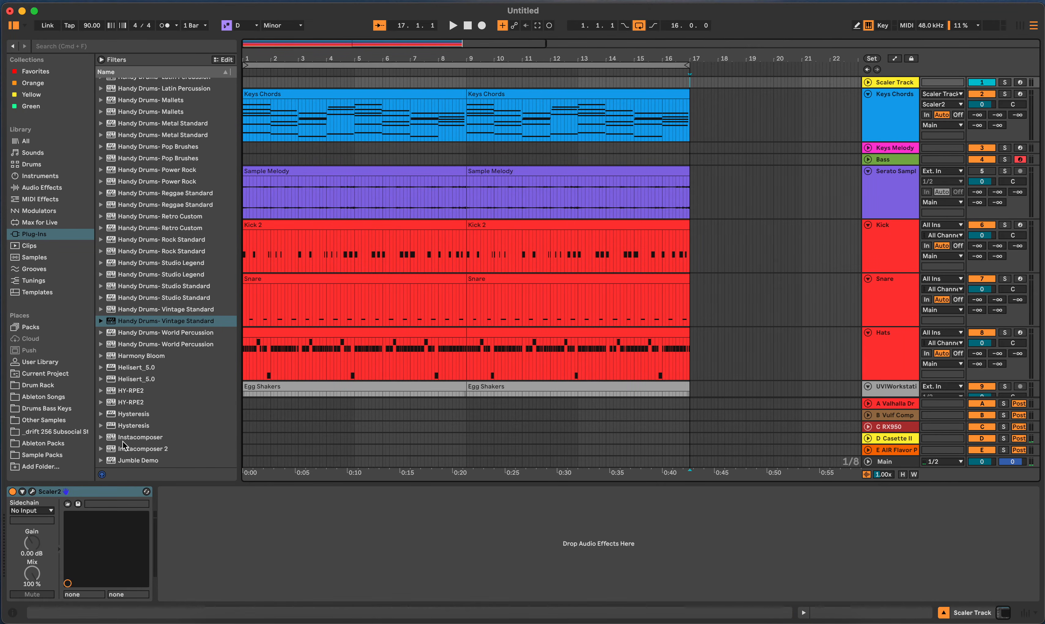
click(33, 493)
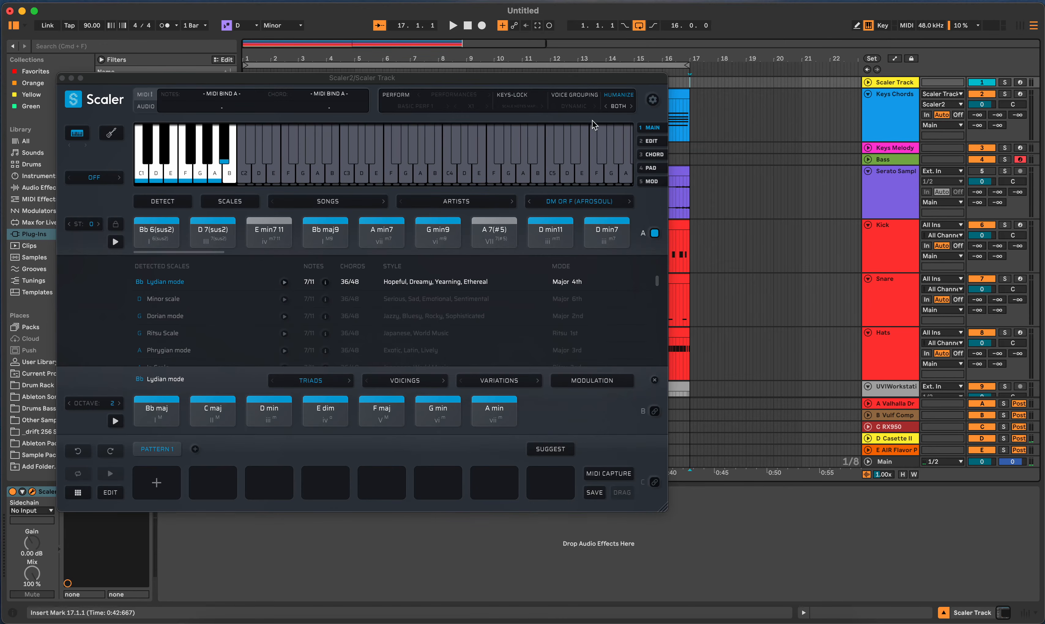
click(625, 107)
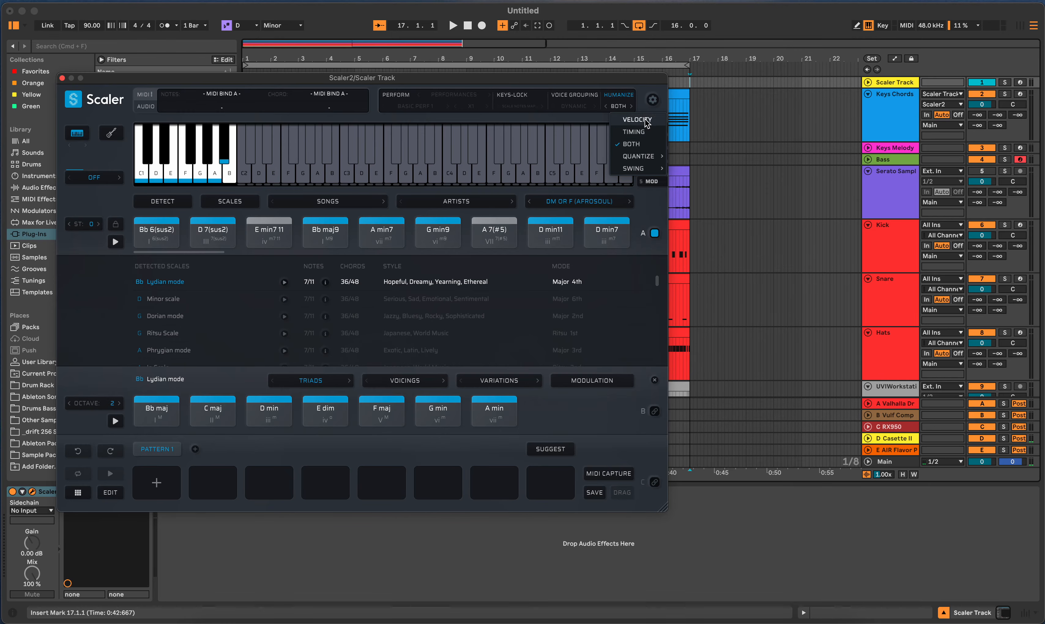
click(711, 128)
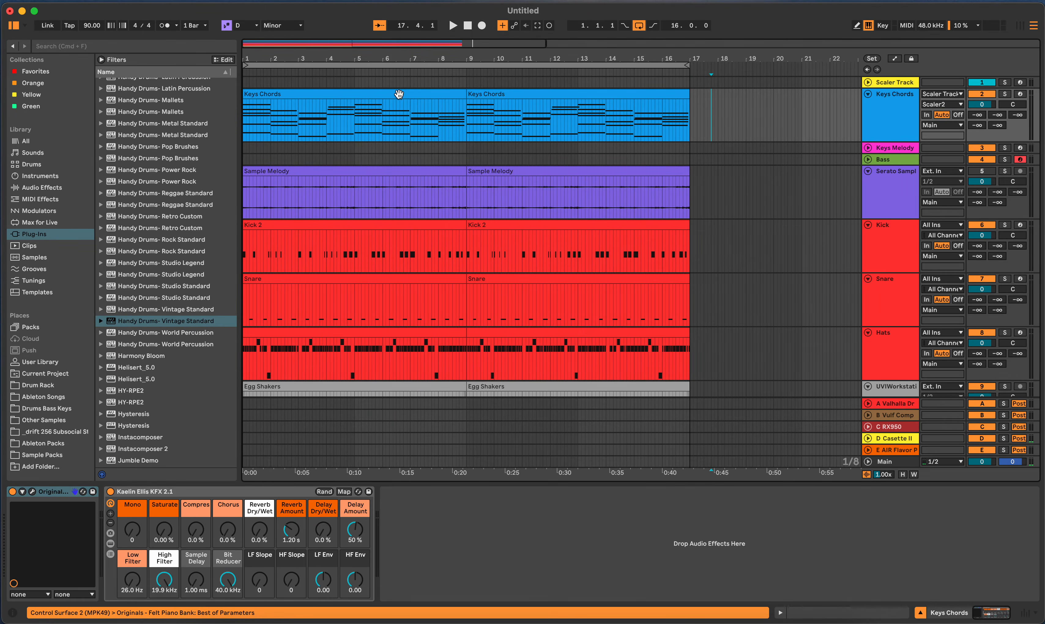
Show the Strum transformation settings for the first Keys Chords clip, and return to the arrangement.
click(373, 95)
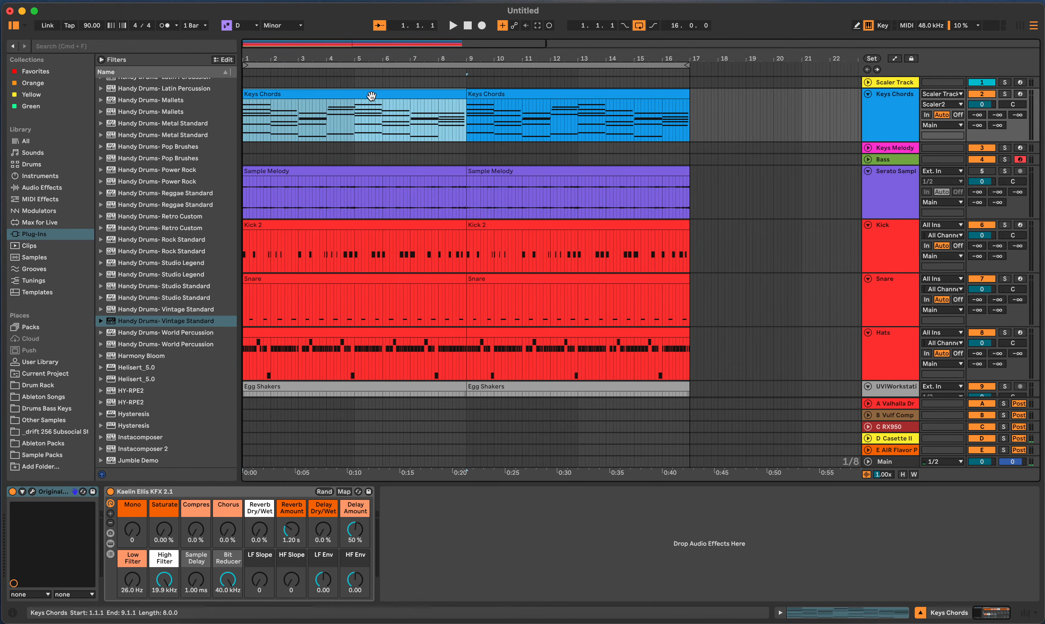
double_click(334, 95)
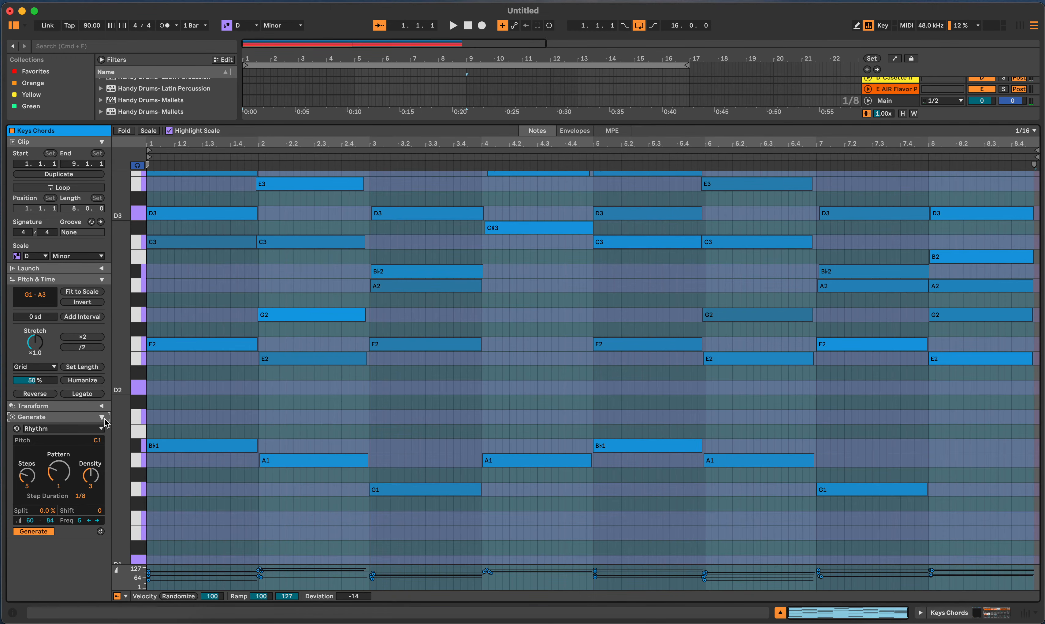
click(101, 416)
click(102, 406)
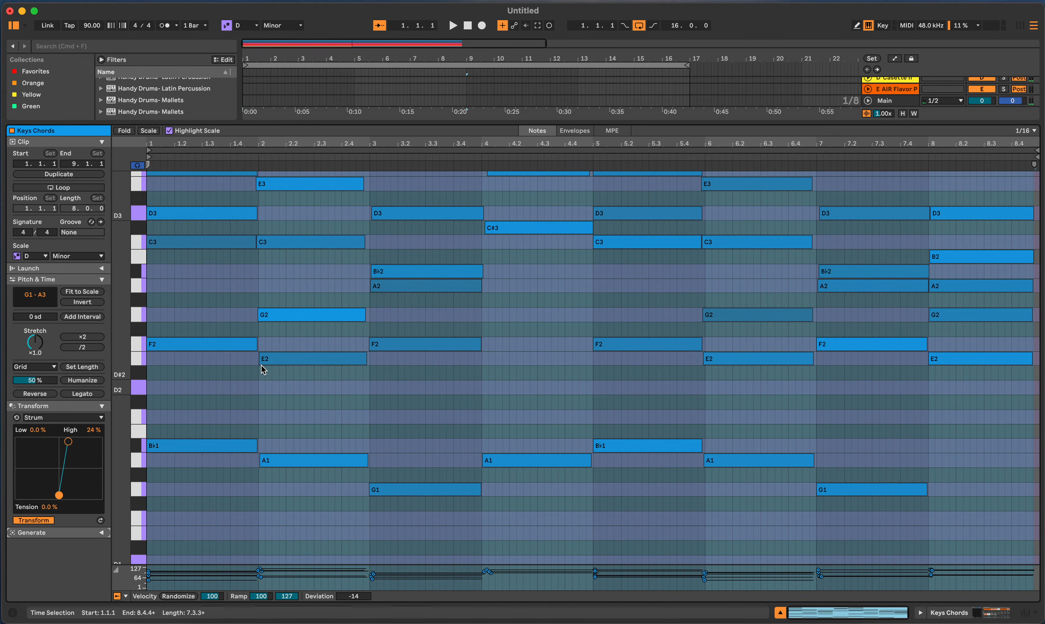
key(shift+Tab)
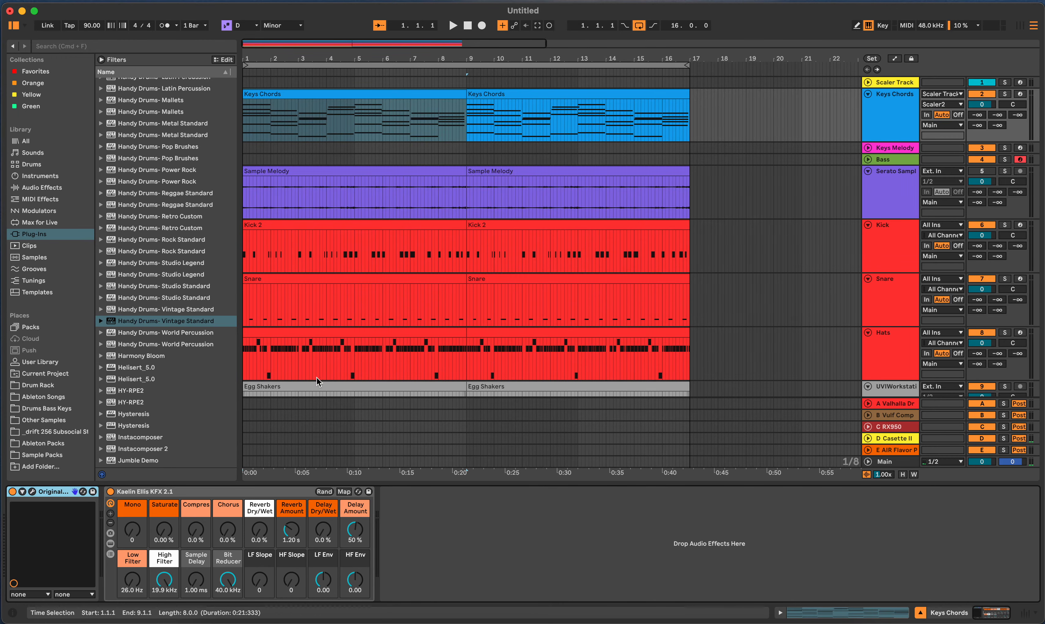
Check the notes and velocities of the second Keys Chords clip, and return to the arrangement.
double_click(532, 100)
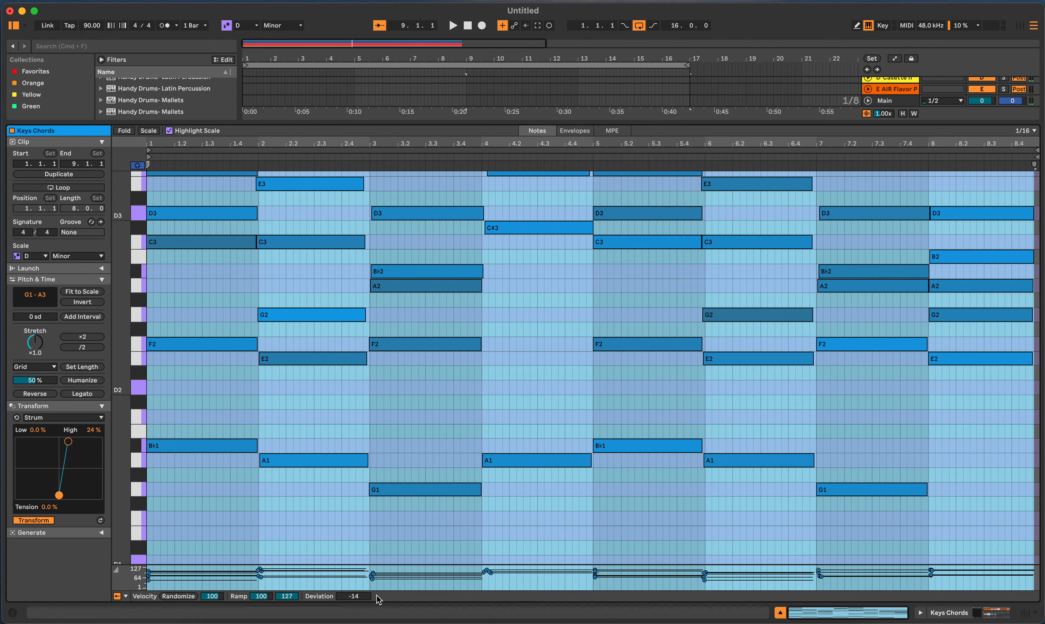
key(Tab)
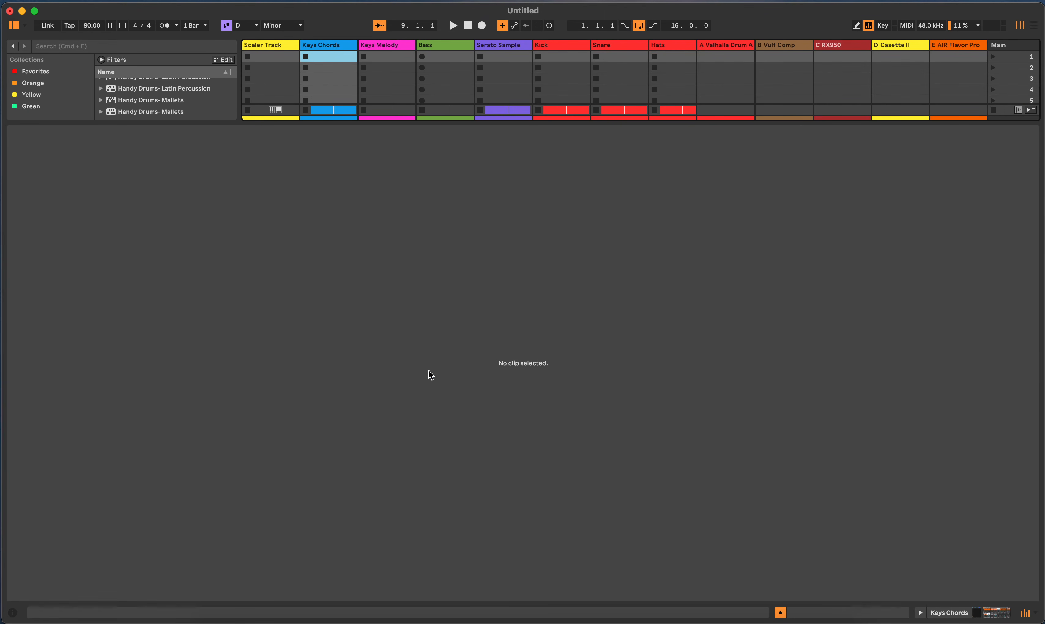
key(Tab)
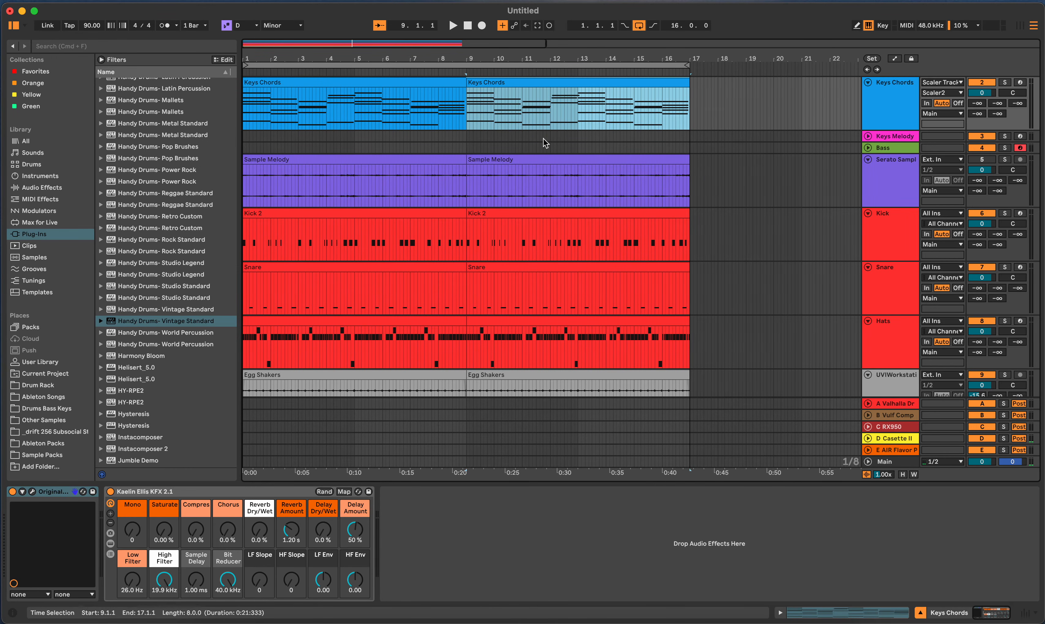
scroll(600, 254, down, 3)
scroll(532, 252, up, 3)
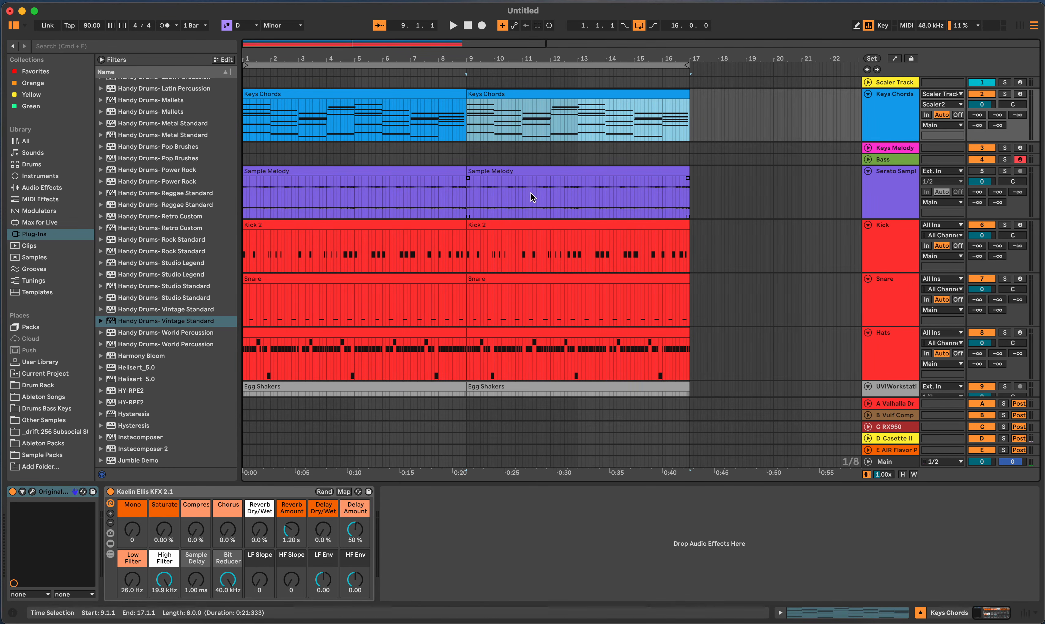
scroll(582, 217, down, 5)
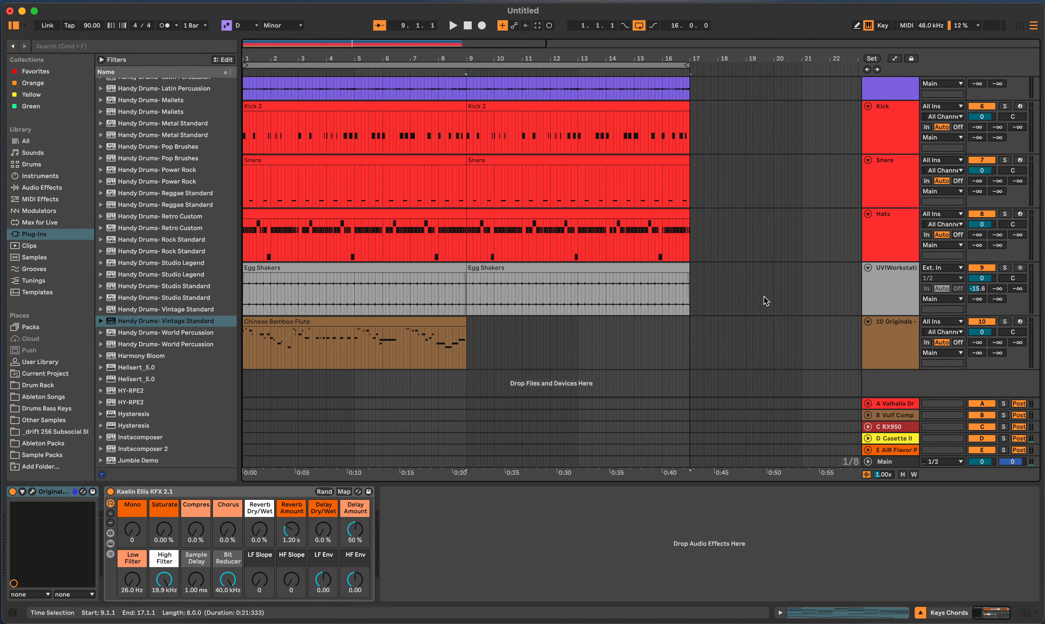
scroll(764, 295, up, 5)
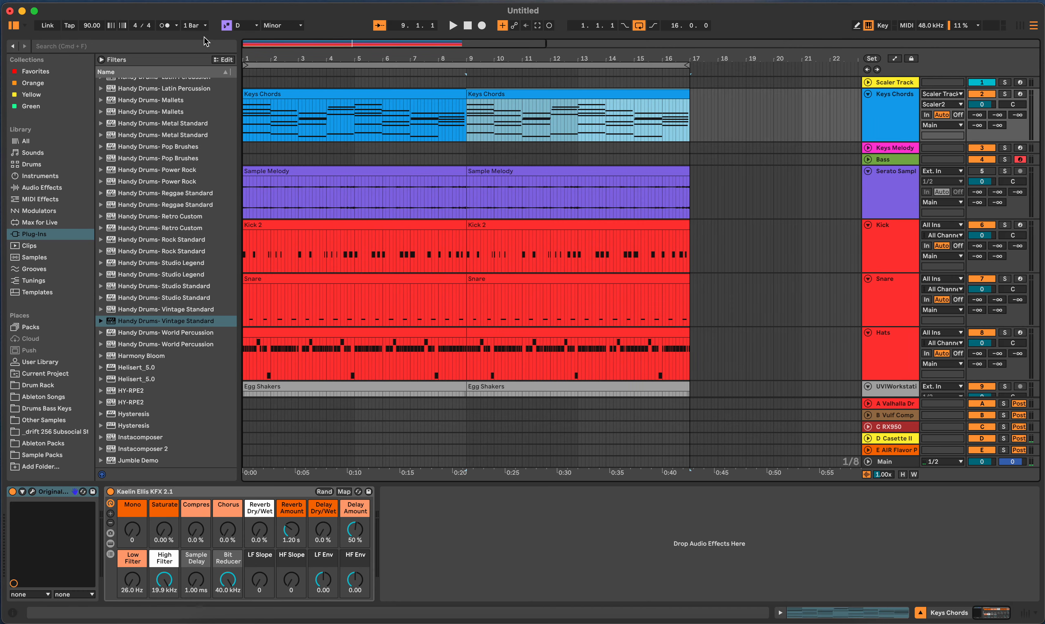
View the notes of the first Keys Chords clip and the Chinese Bamboo Flute clip, and return to the arrangement.
double_click(303, 95)
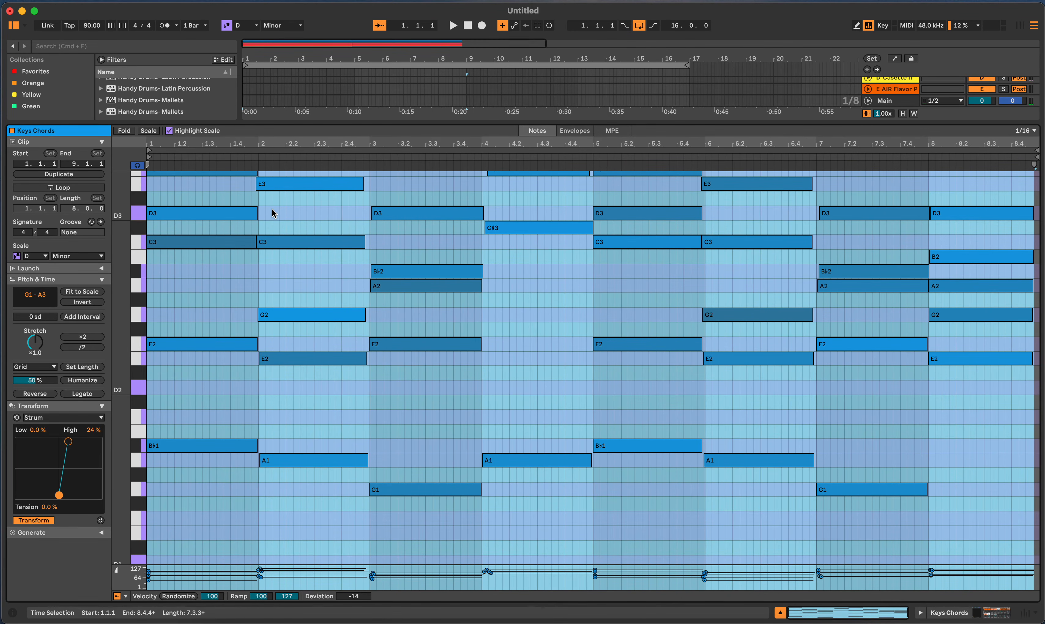
key(shift+Tab)
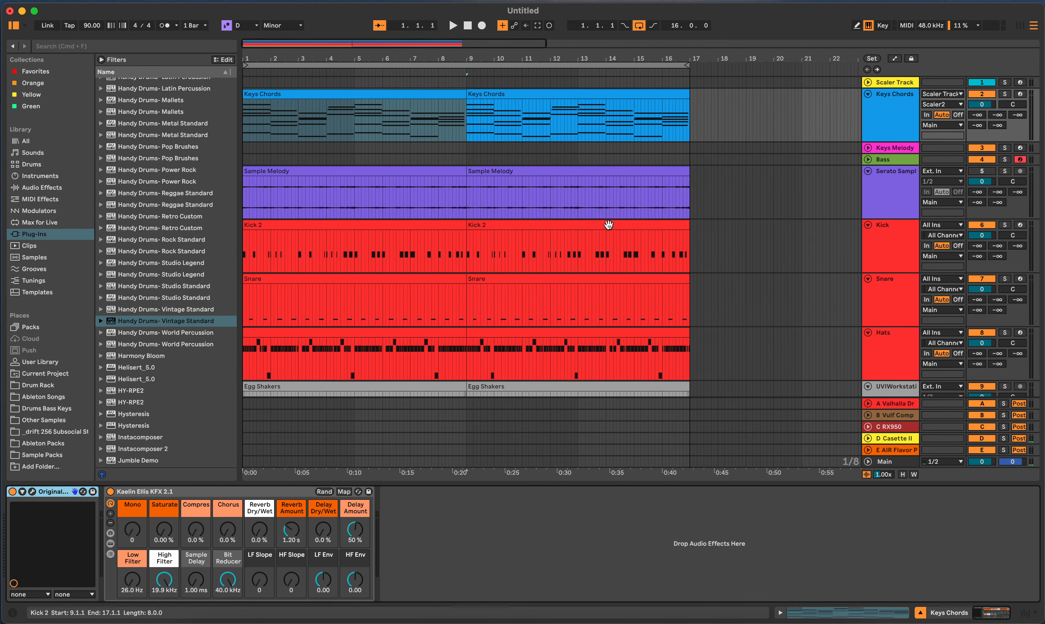
scroll(647, 301, down, 2)
scroll(646, 302, down, 5)
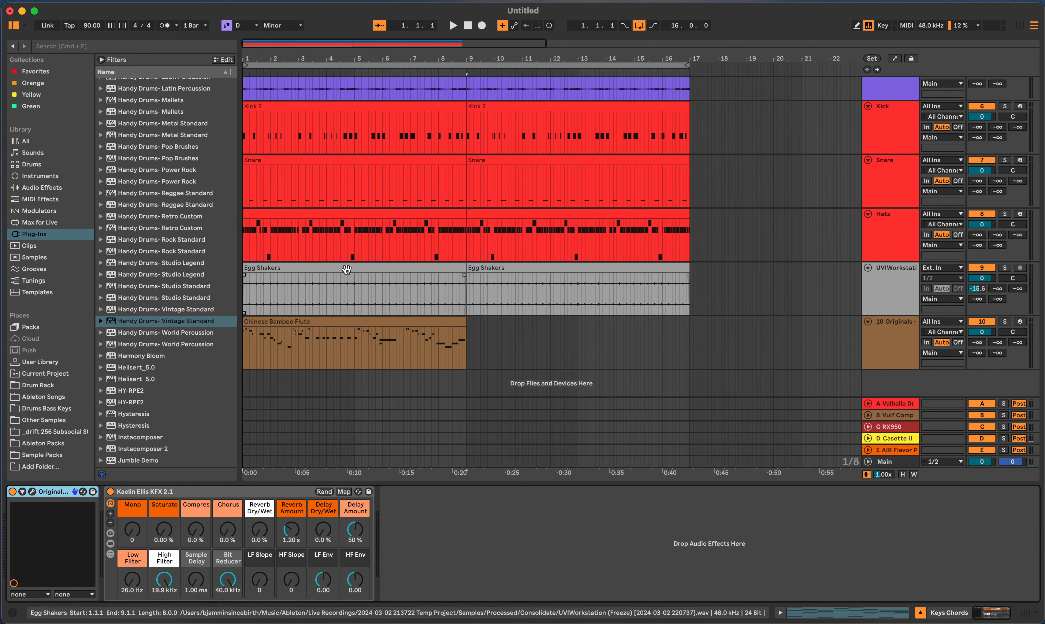
click(325, 320)
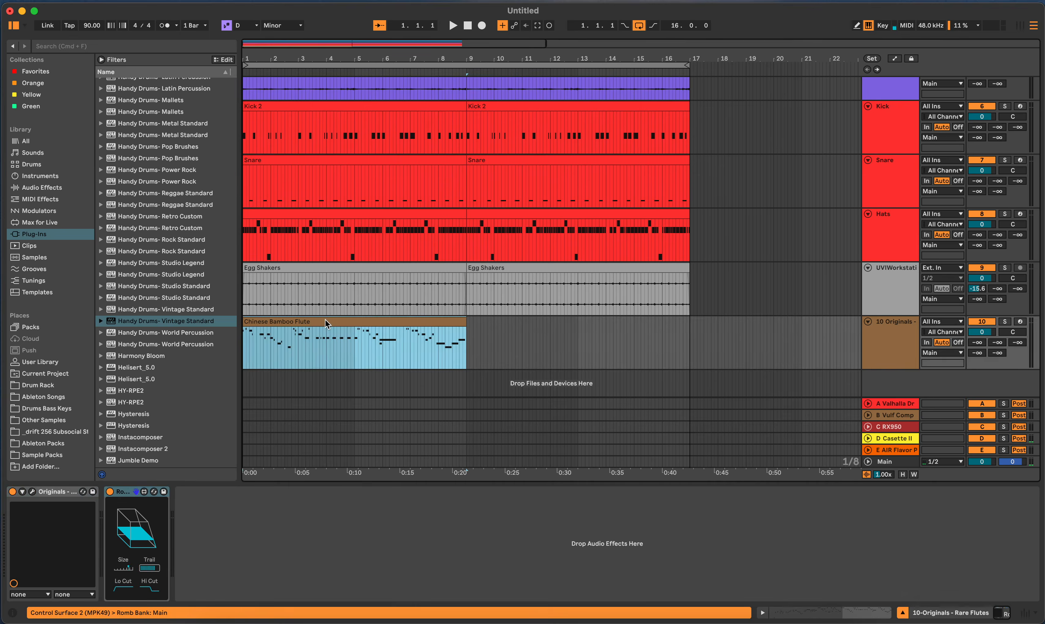
double_click(325, 321)
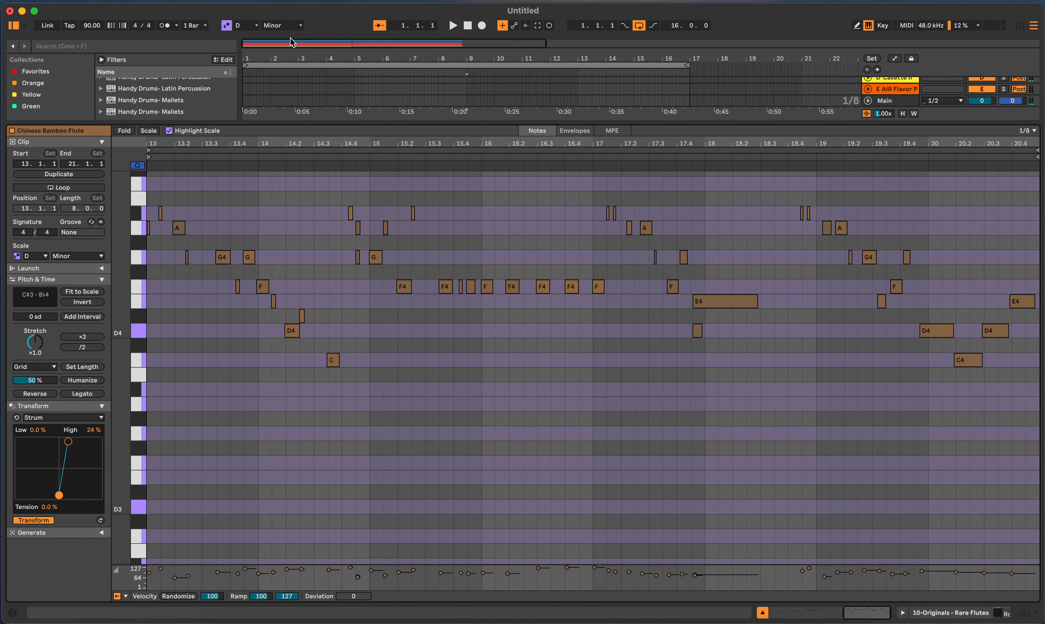
key(shift+Tab)
click(689, 354)
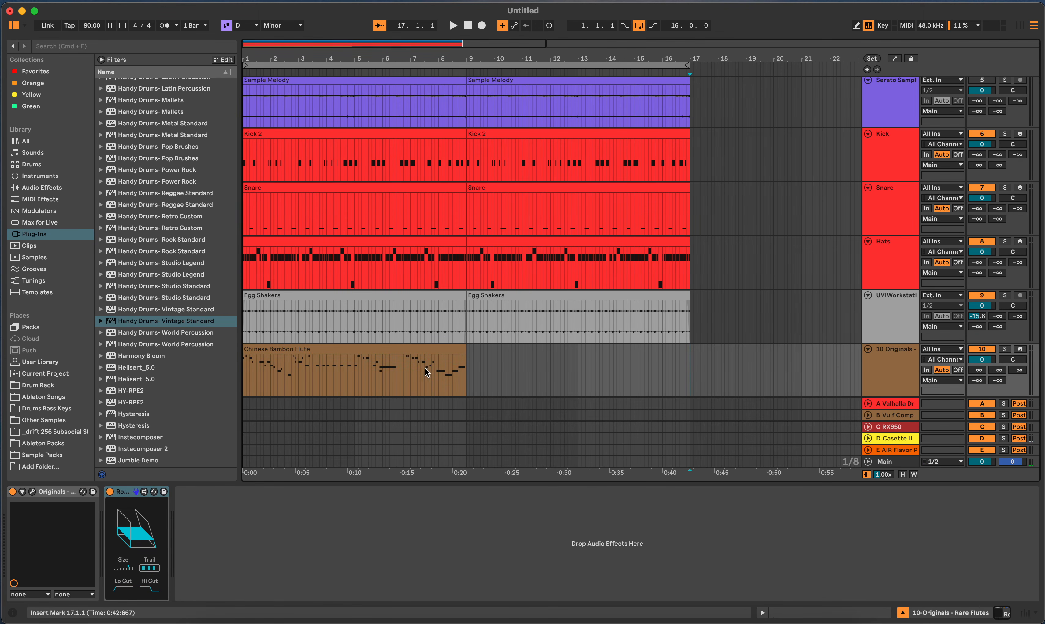
scroll(789, 318, down, 2)
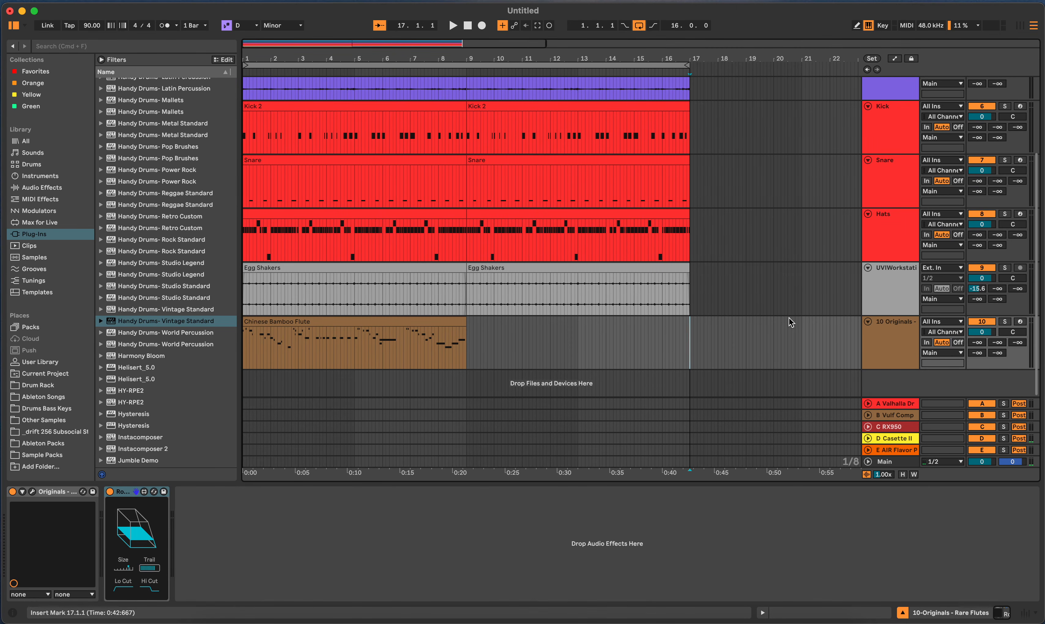
Fold the Kick, Snare and Hats tracks in the arrangement.
scroll(790, 317, up, 8)
click(868, 225)
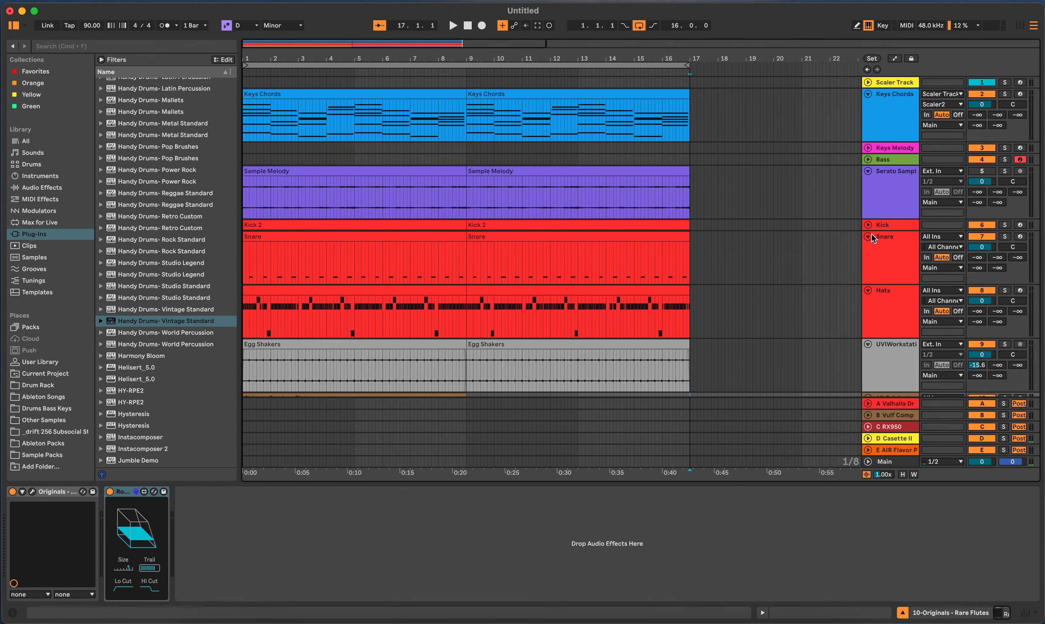
click(867, 236)
click(868, 253)
click(867, 251)
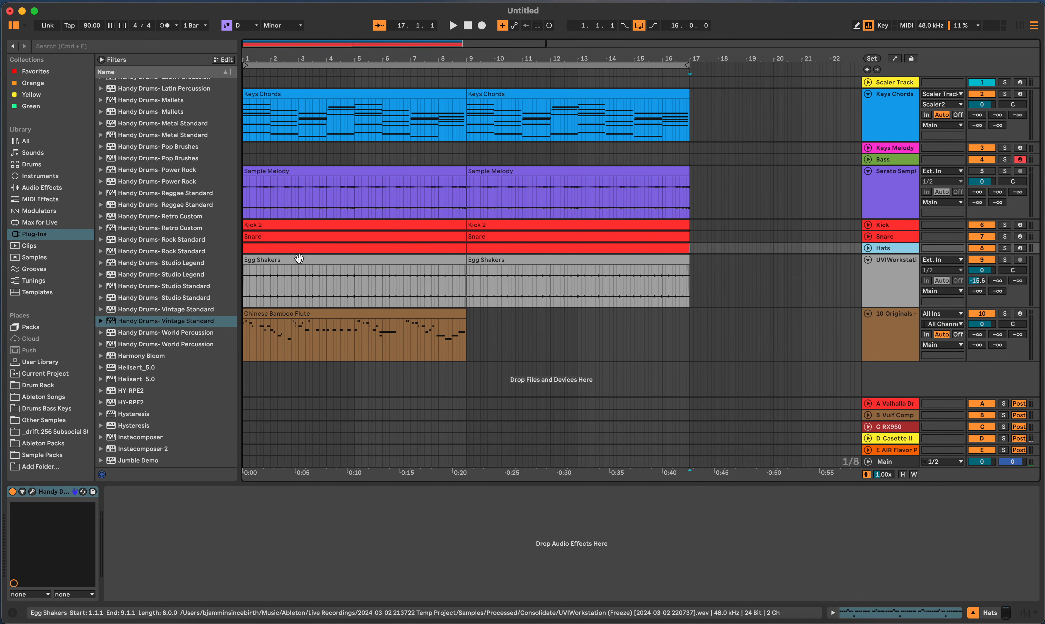
Collapse the Transform, Generate and Pitch & Time sections of the Chinese Bamboo Flute clip, checking the Rhythm generator, and return to the arrangement.
double_click(327, 314)
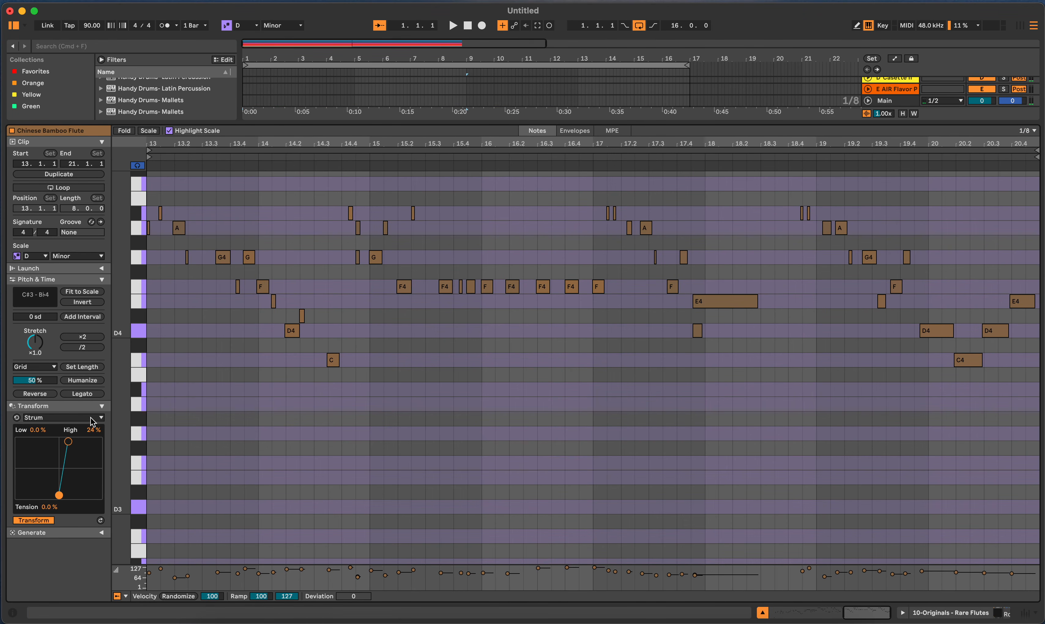
click(101, 405)
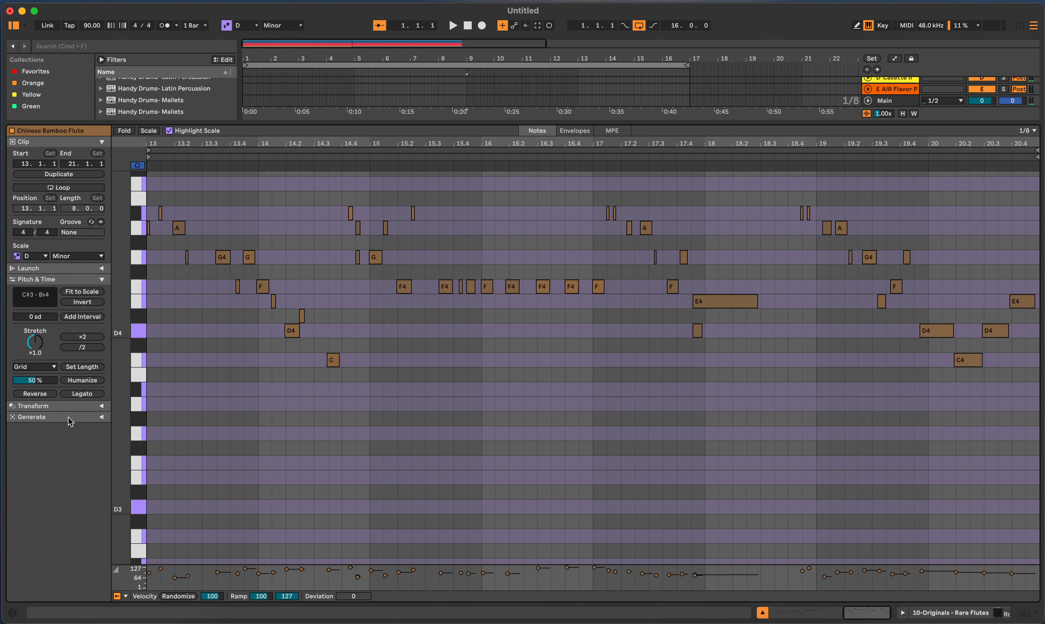
click(100, 420)
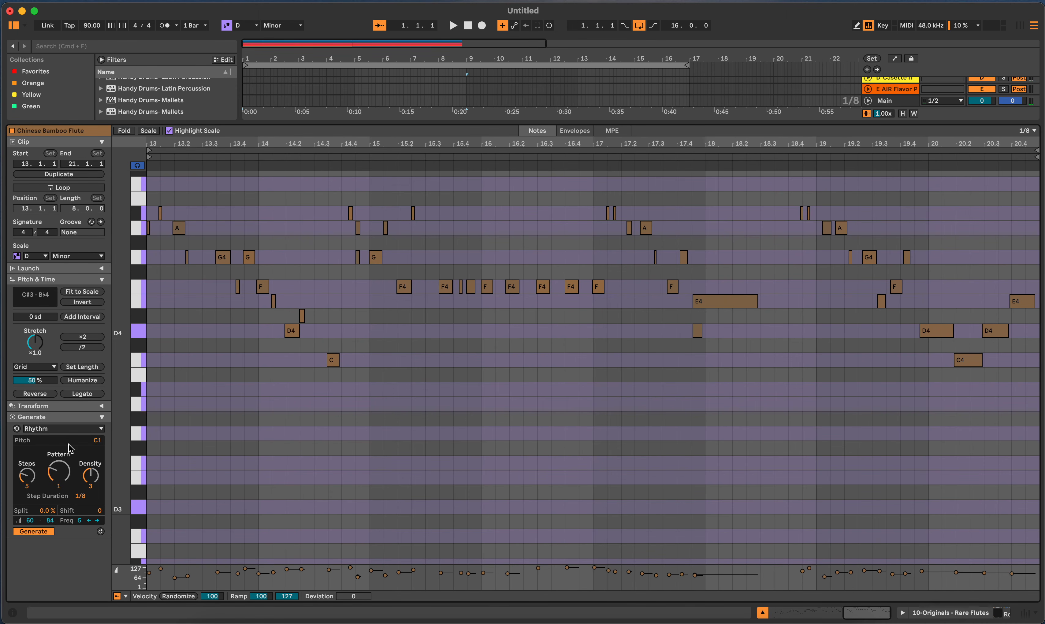
click(104, 420)
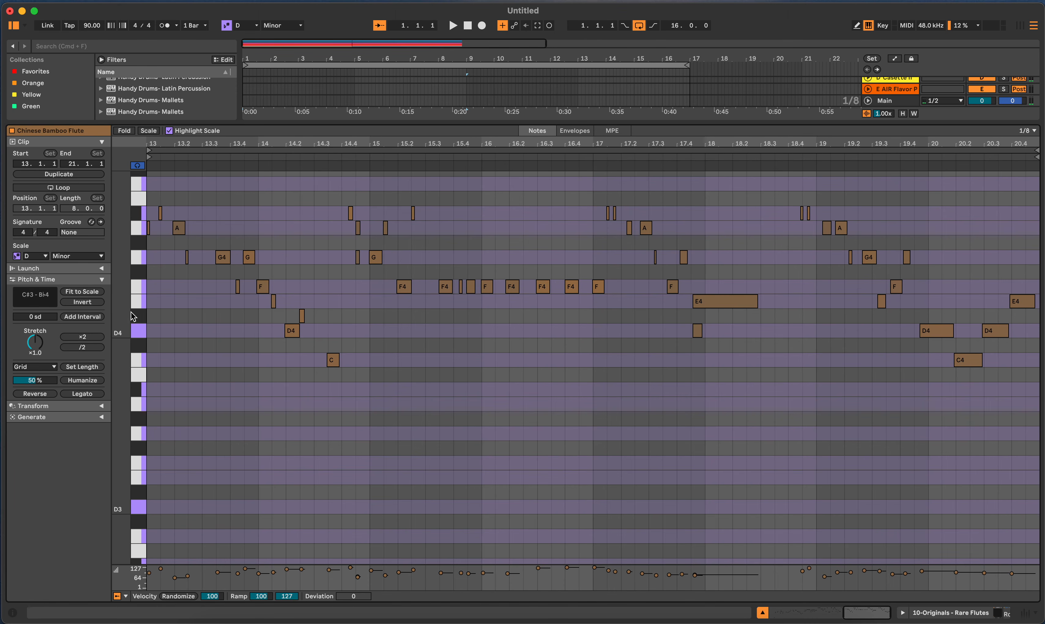
click(103, 280)
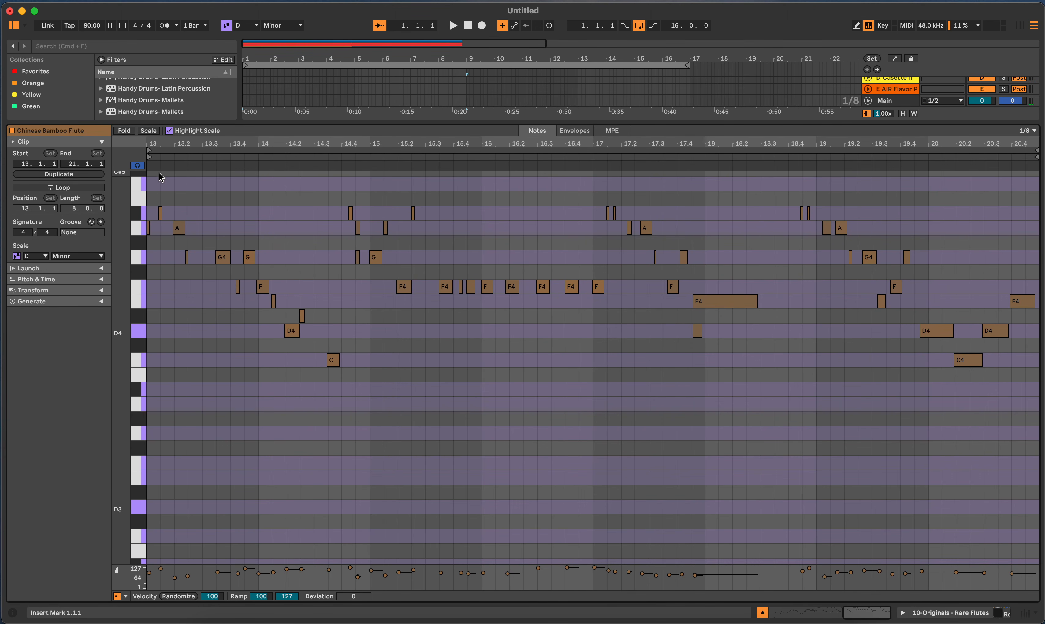
key(shift+Tab)
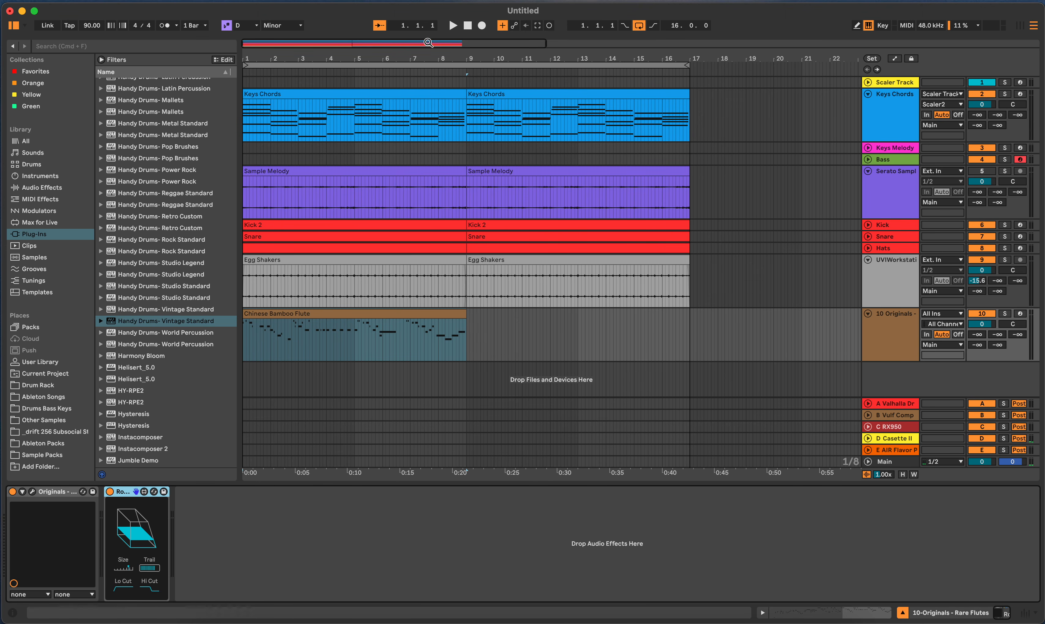
Browse the library's plug-ins, audio effects and instruments.
scroll(143, 208, down, 5)
scroll(143, 208, up, 20)
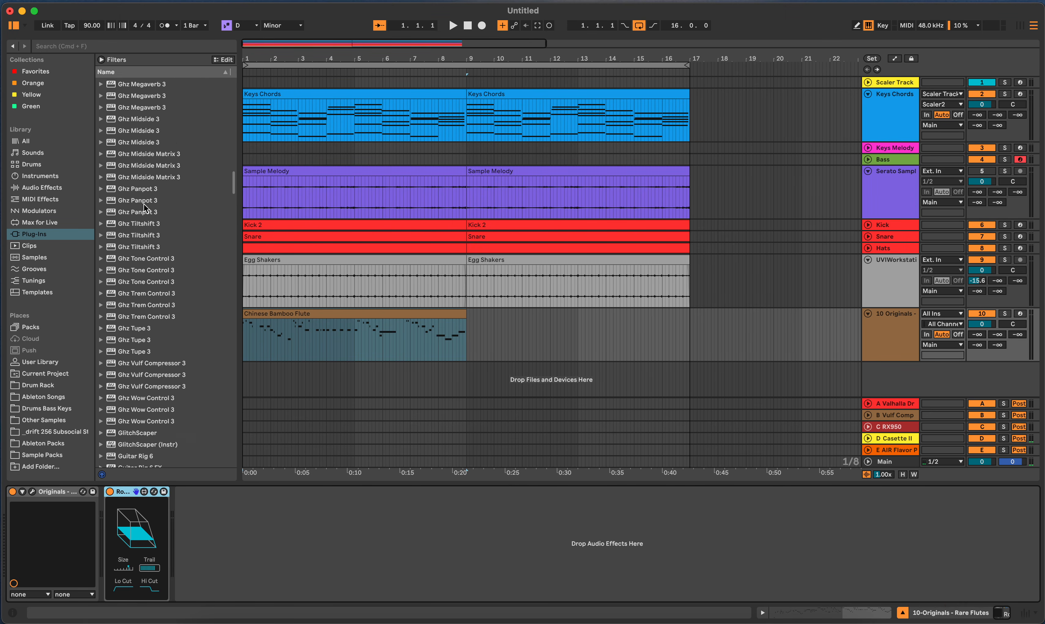
scroll(146, 205, up, 15)
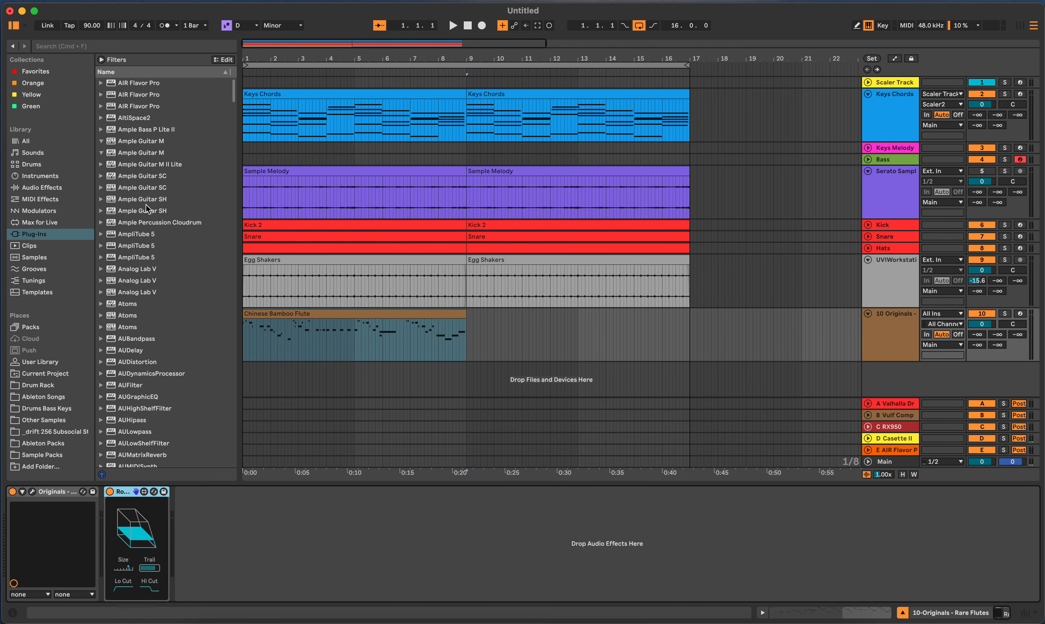
click(42, 188)
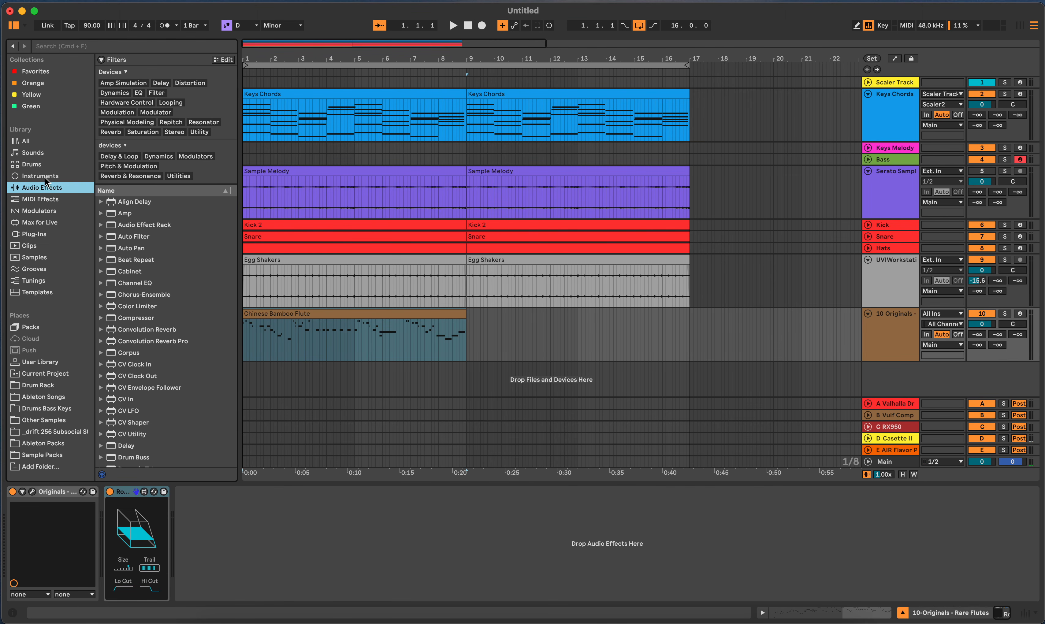
click(45, 177)
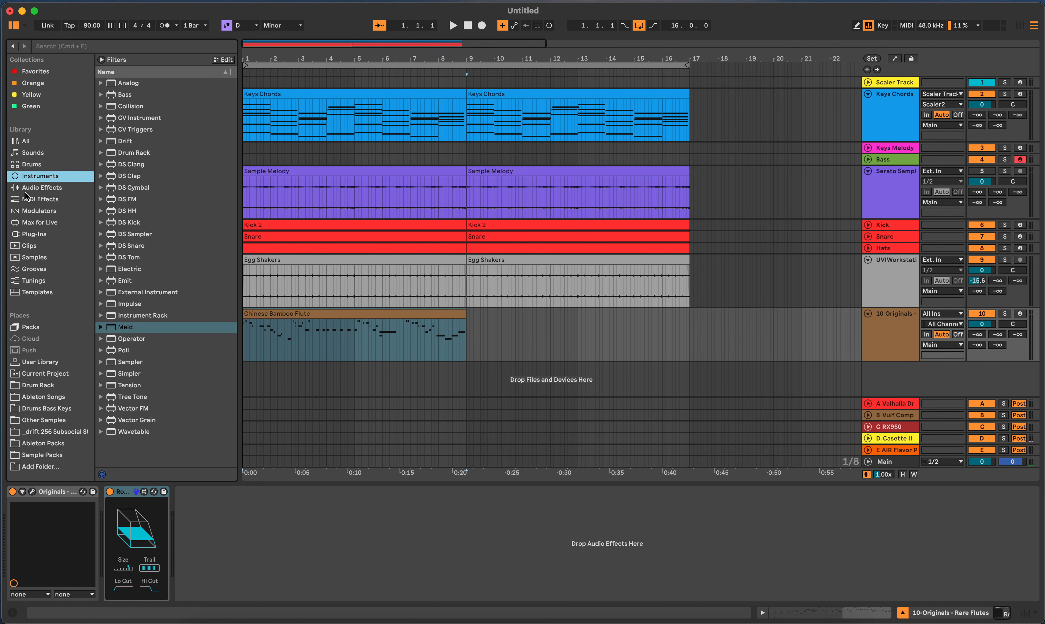
Examine the list of Max for Live devices in the library.
click(42, 225)
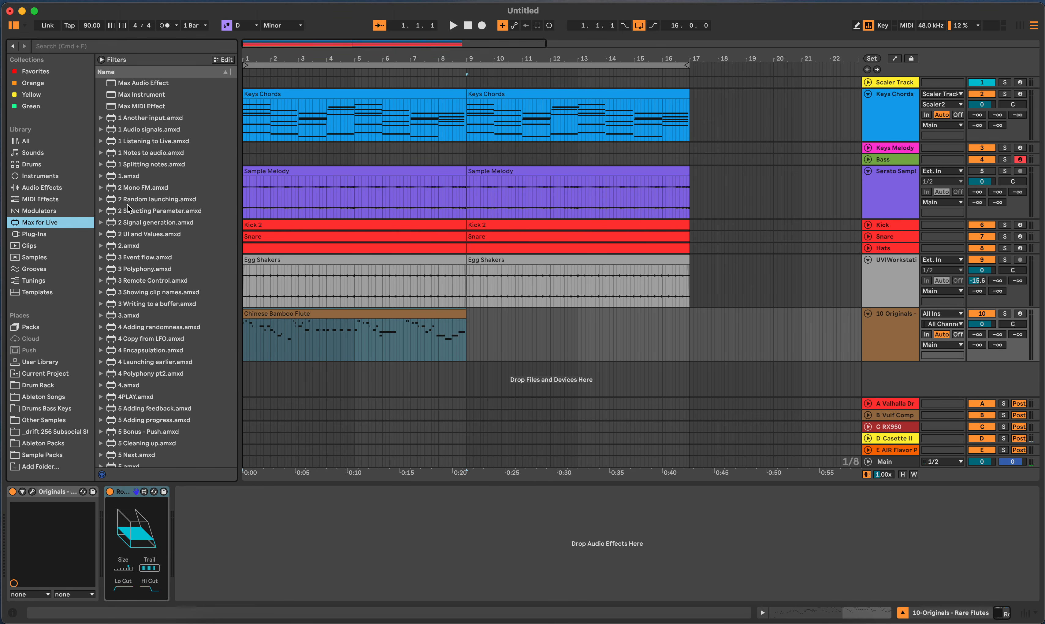
scroll(170, 354, down, 15)
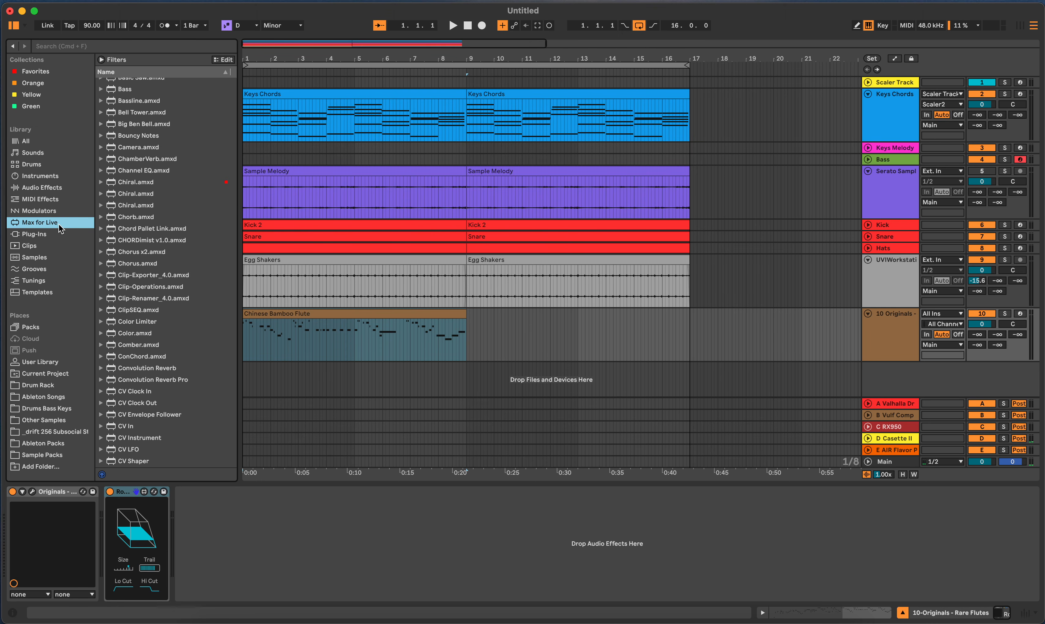
scroll(146, 246, up, 4)
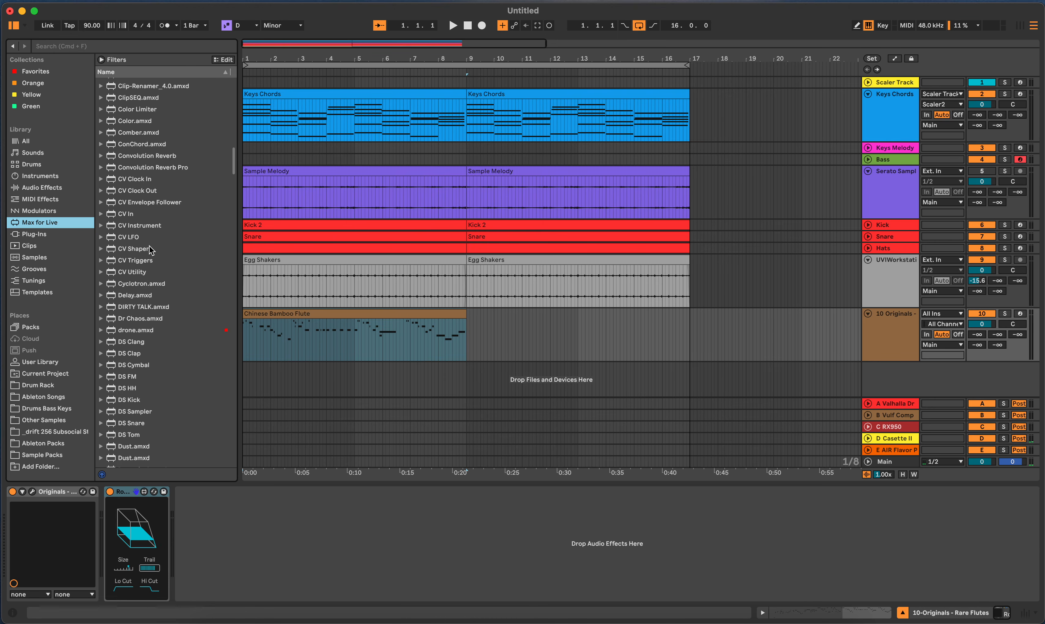
scroll(151, 248, up, 5)
scroll(149, 244, up, 2)
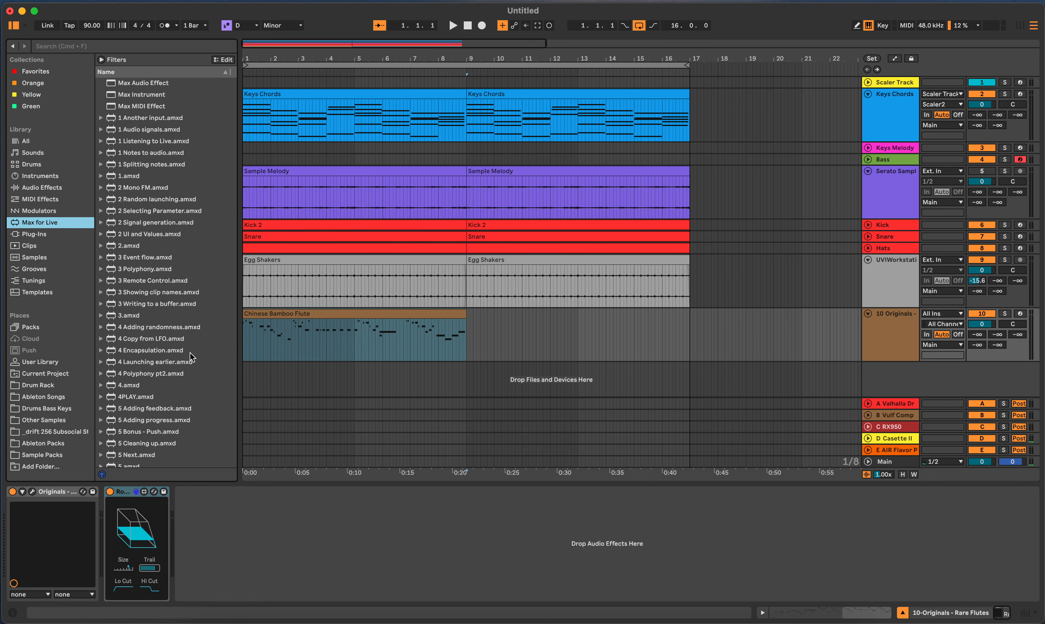
scroll(166, 386, down, 10)
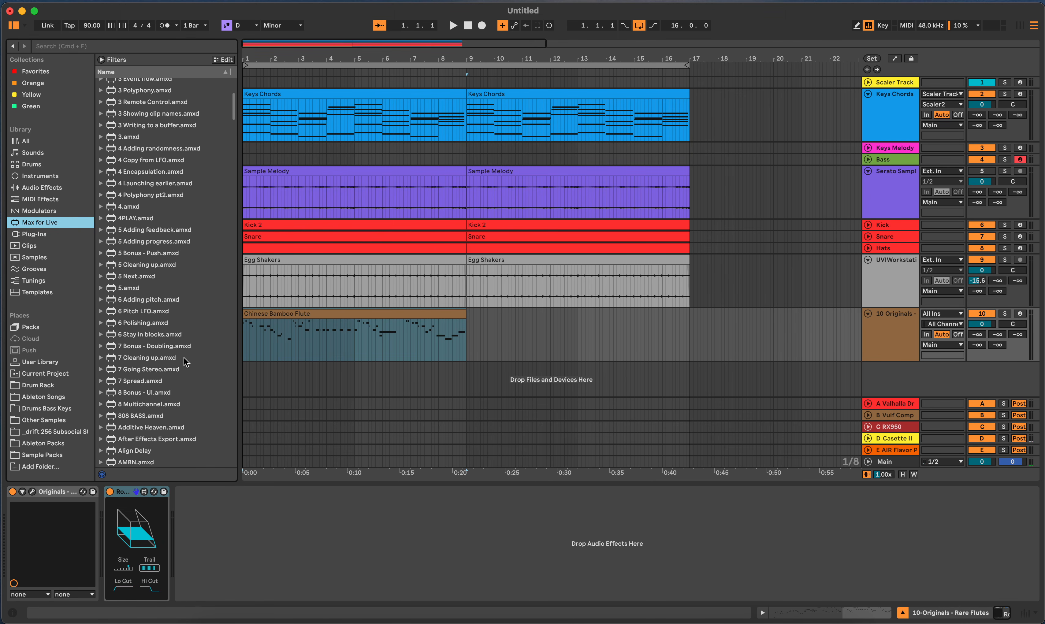
scroll(185, 361, down, 5)
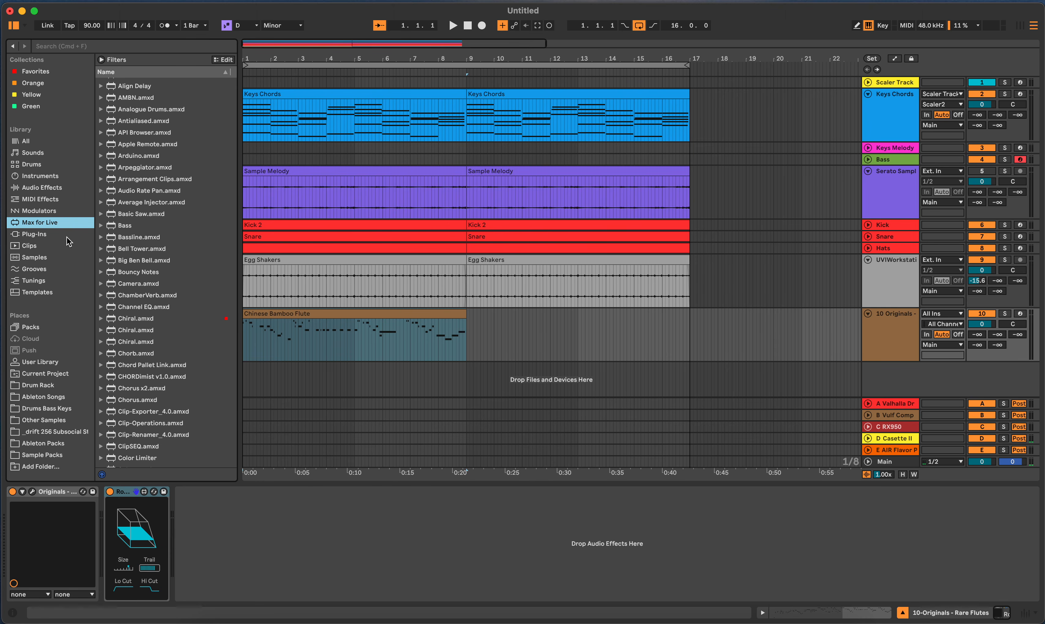
scroll(202, 310, up, 15)
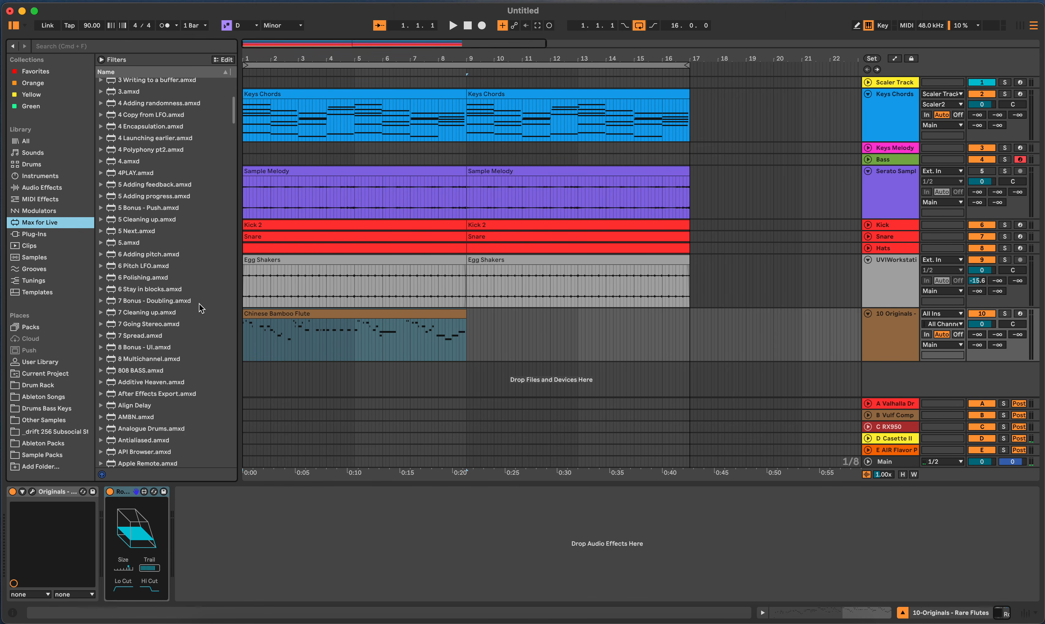